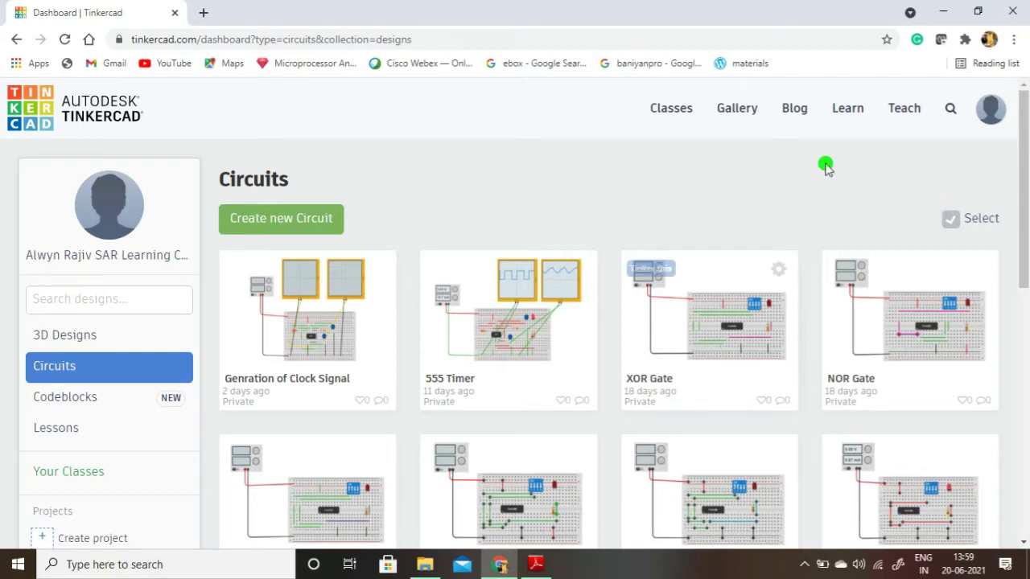
# Create a new blank circuit design from the Tinkercad dashboard.
pyautogui.click(266, 219)
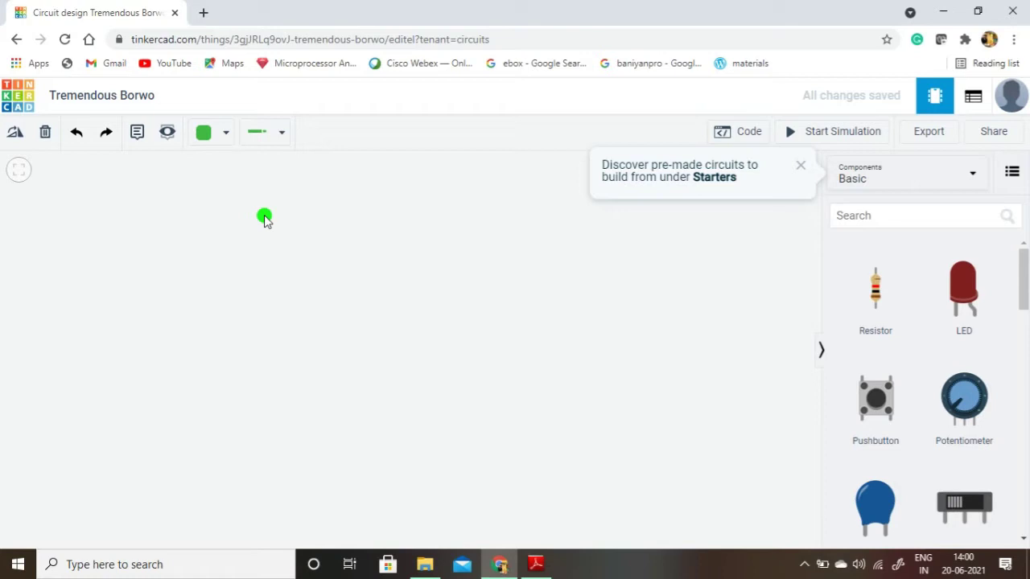
# Search 'Function' and place a Function Generator on the canvas.
pyautogui.click(861, 213)
pyautogui.write('Function')
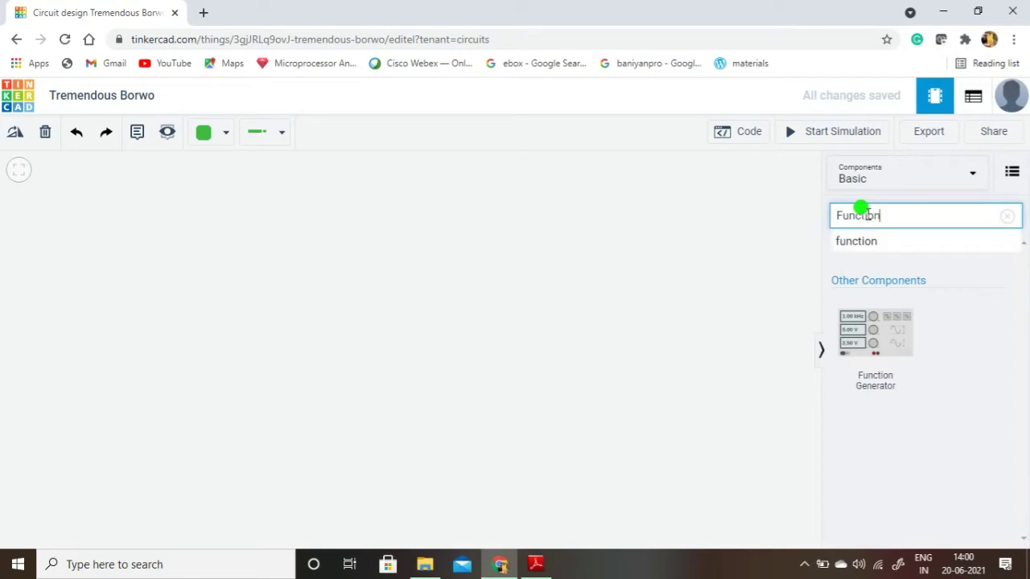
pyautogui.moveTo(901, 335); pyautogui.dragTo(138, 296)
pyautogui.click(195, 327)
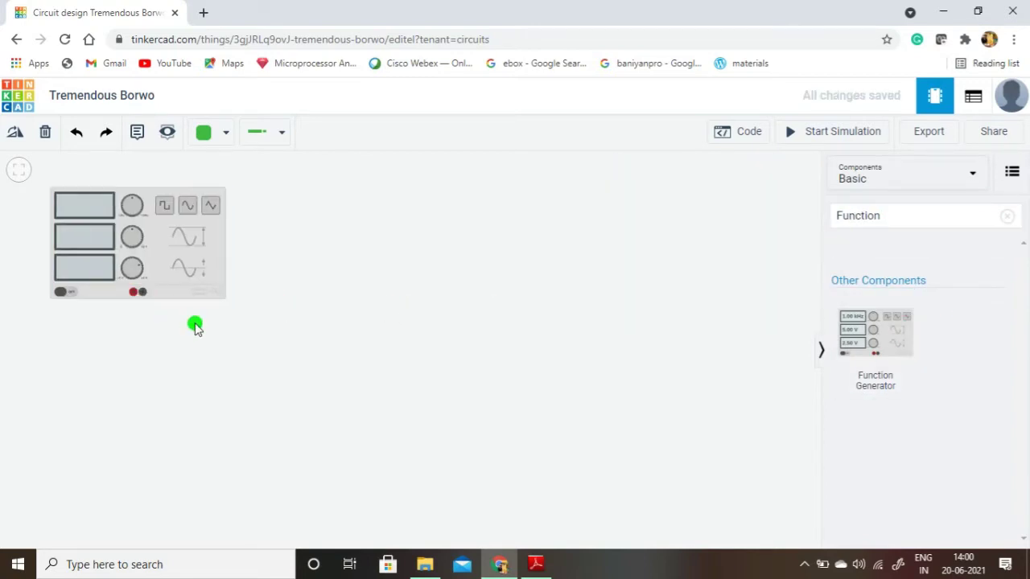
# Set the generator's amplitude to 9 V and frequency to 50 Hz.
pyautogui.click(187, 295)
pyautogui.click(680, 255)
pyautogui.write('9')
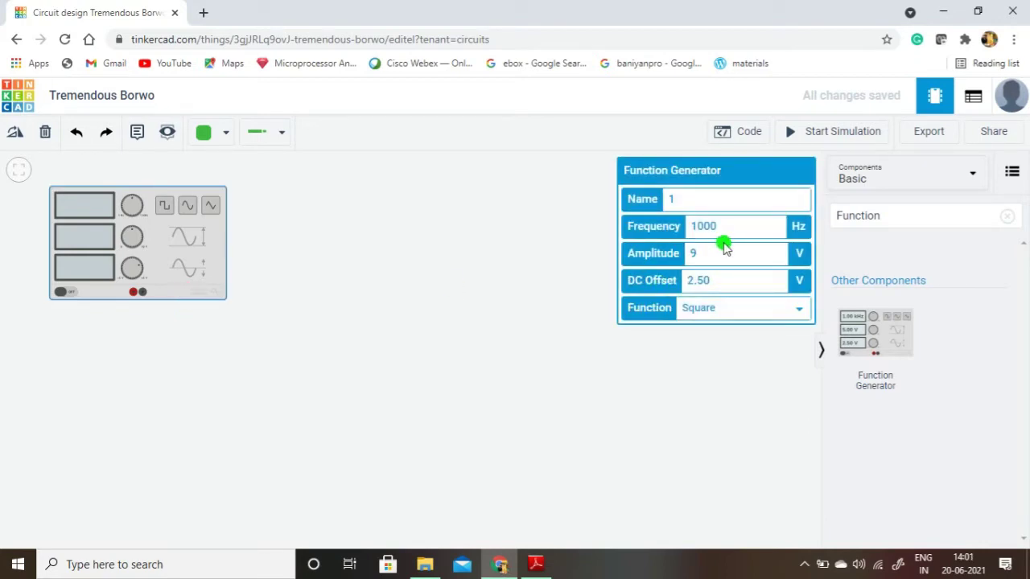
pyautogui.click(715, 226)
pyautogui.write('50')
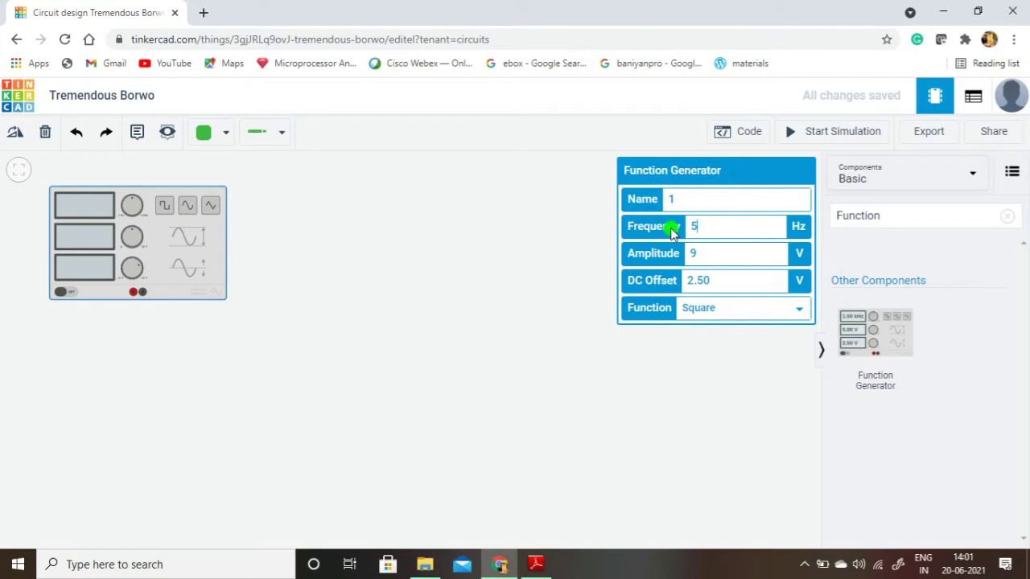
pyautogui.click(255, 291)
pyautogui.click(207, 274)
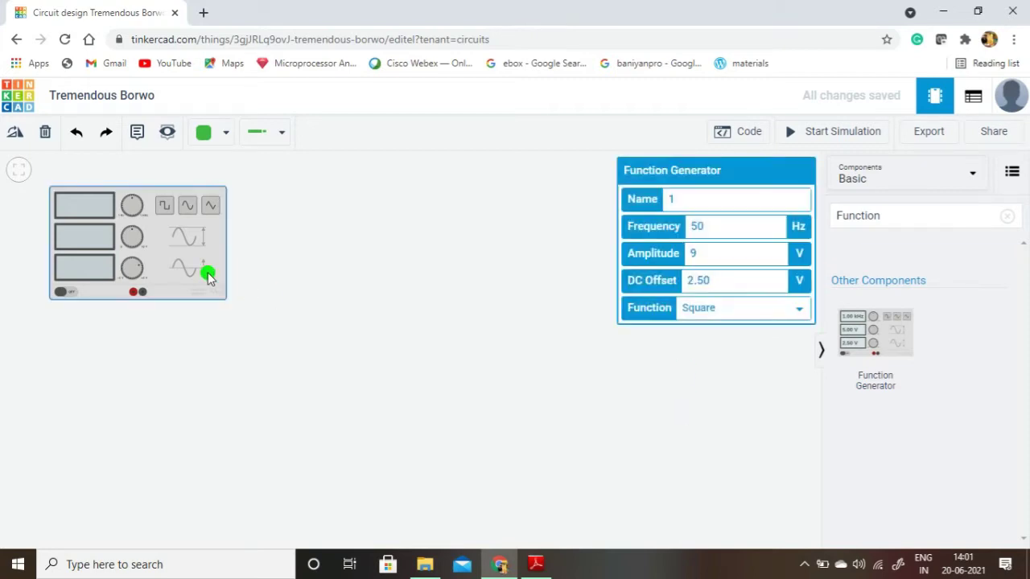
# Set the generator's DC offset to 0 V and its waveform to Sine.
pyautogui.click(676, 283)
pyautogui.write('0')
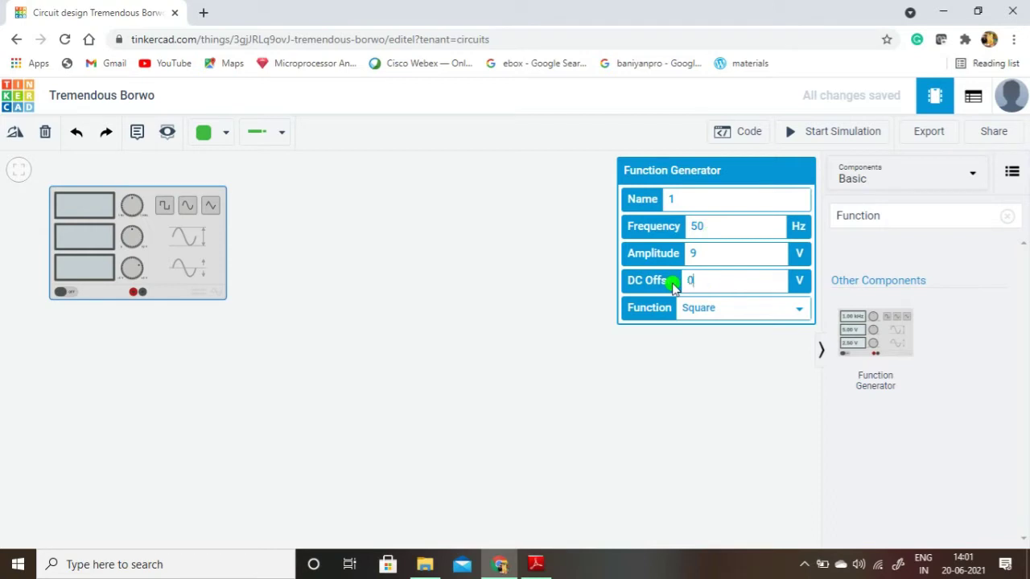
pyautogui.click(437, 348)
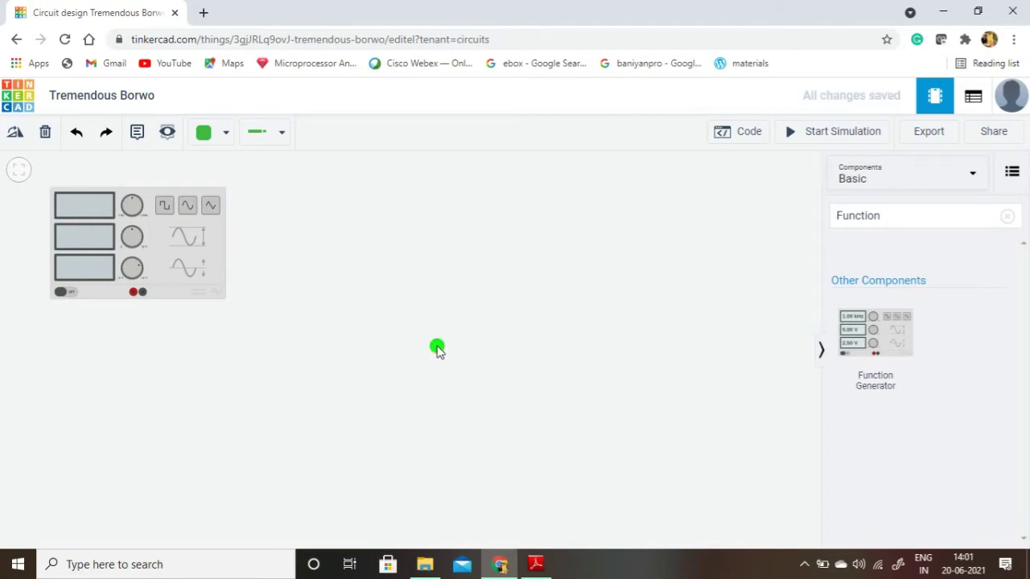
pyautogui.click(184, 207)
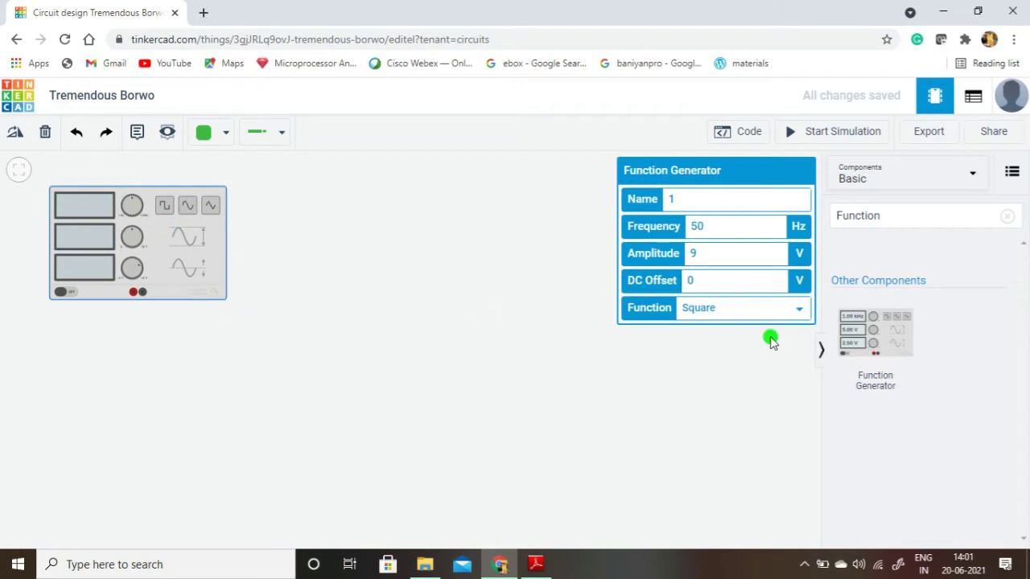
pyautogui.click(793, 312)
pyautogui.click(751, 338)
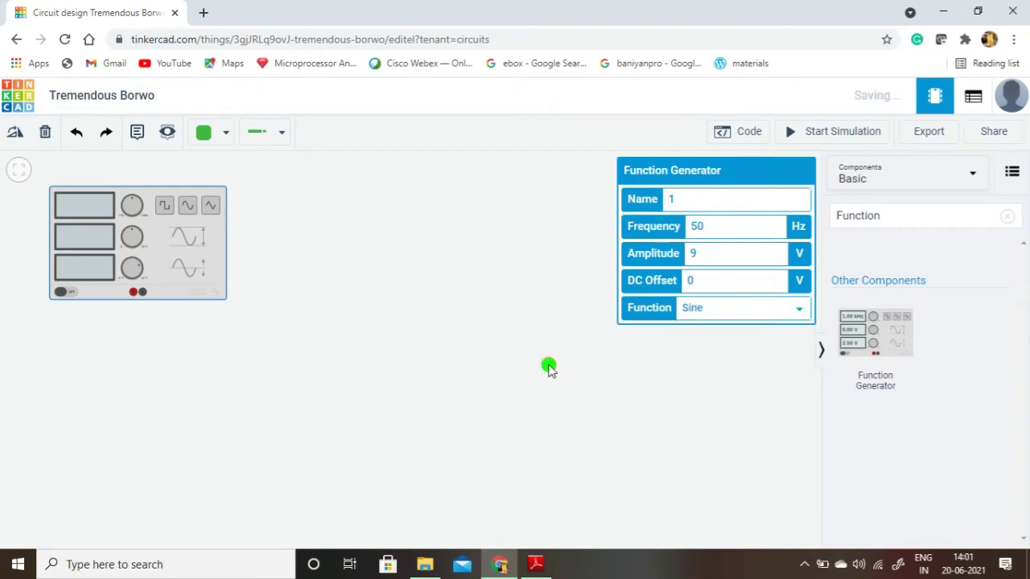
pyautogui.click(547, 368)
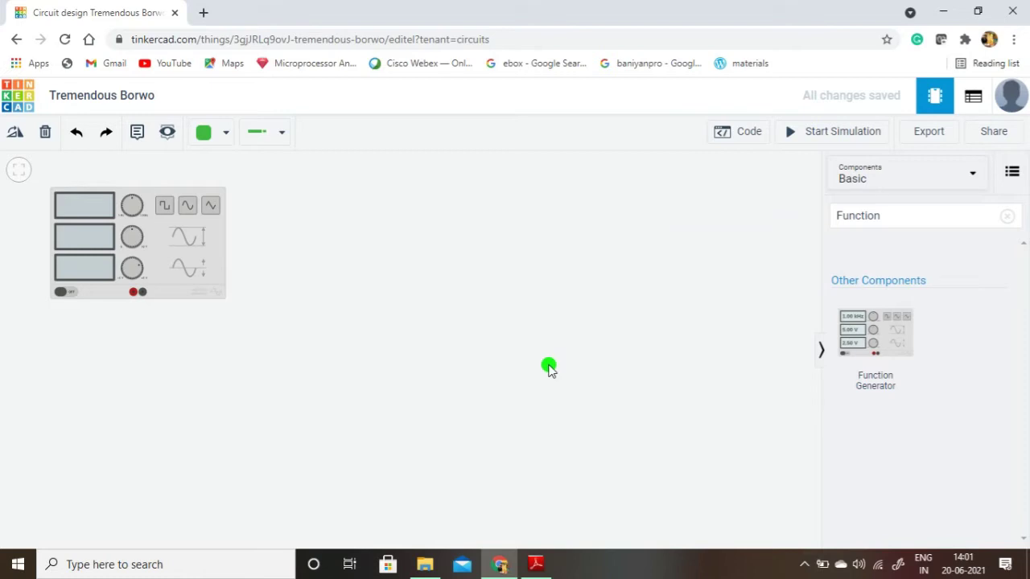
# Place a Breadboard Small below the function generator.
pyautogui.click(1005, 217)
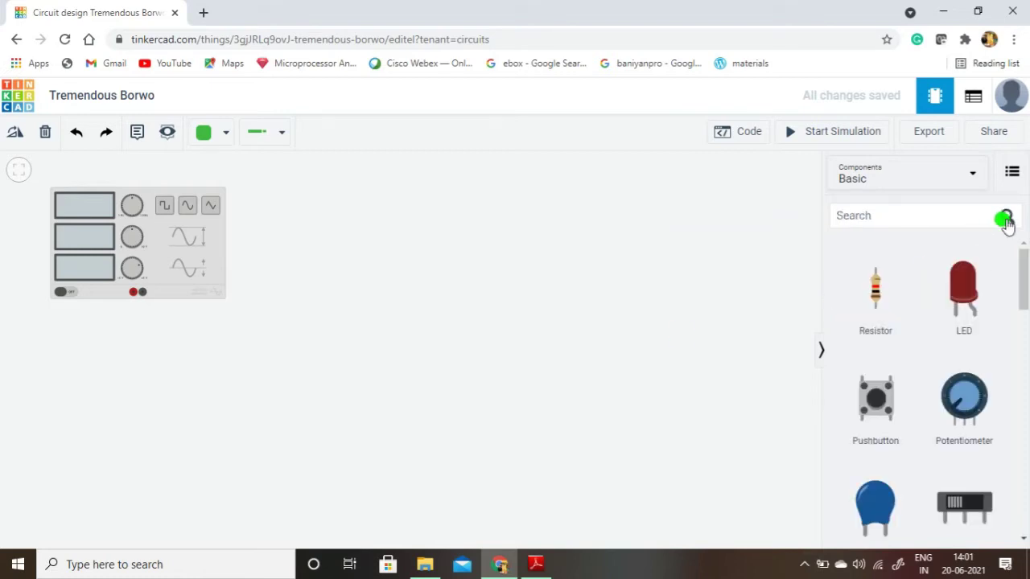
pyautogui.click(931, 218)
pyautogui.write('Br')
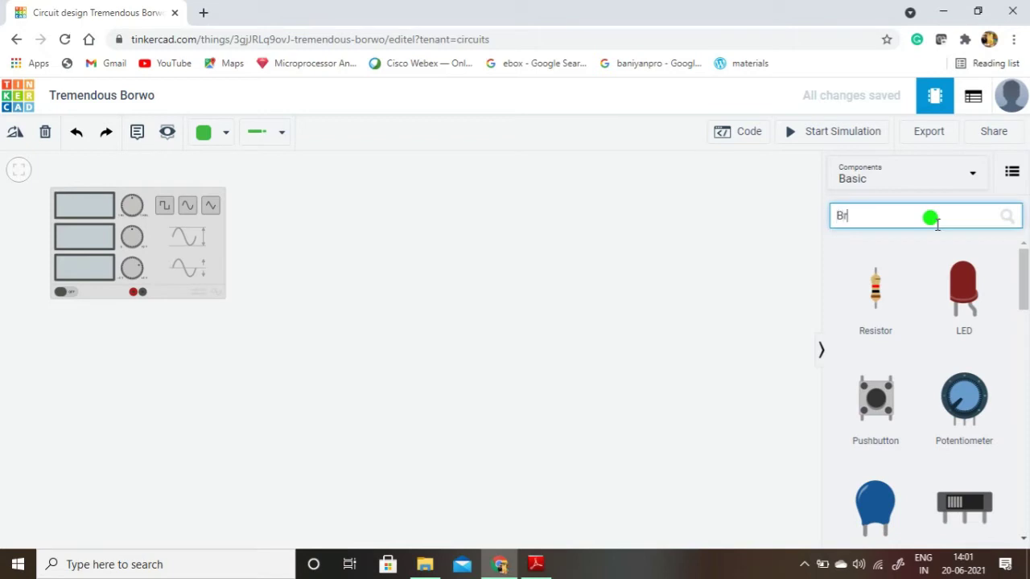
pyautogui.write('ead')
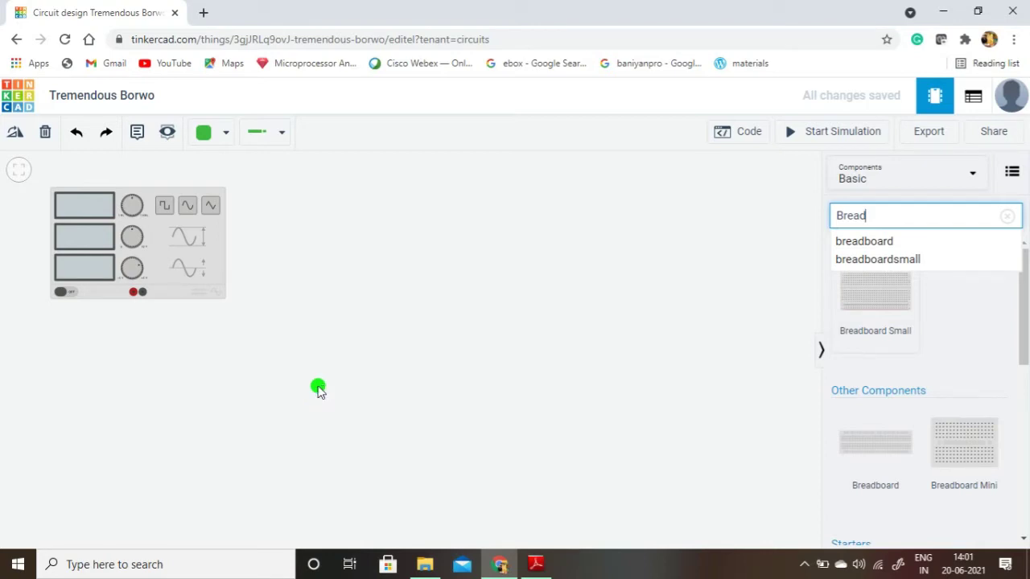
pyautogui.click(317, 389)
pyautogui.moveTo(393, 384); pyautogui.dragTo(469, 416)
pyautogui.click(616, 402)
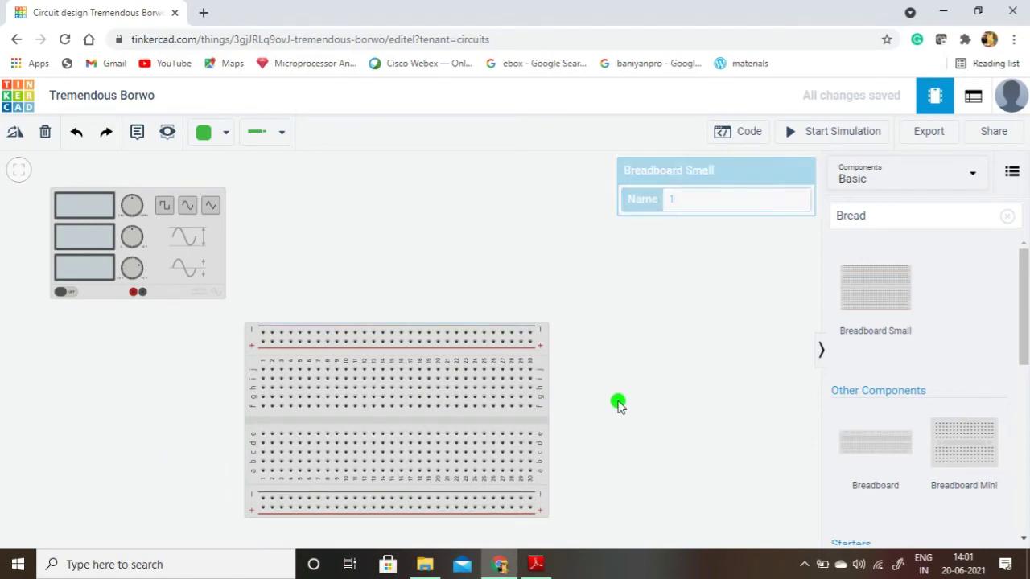
# Search 'Diode' and drop a diode onto the breadboard's left side.
pyautogui.click(1007, 216)
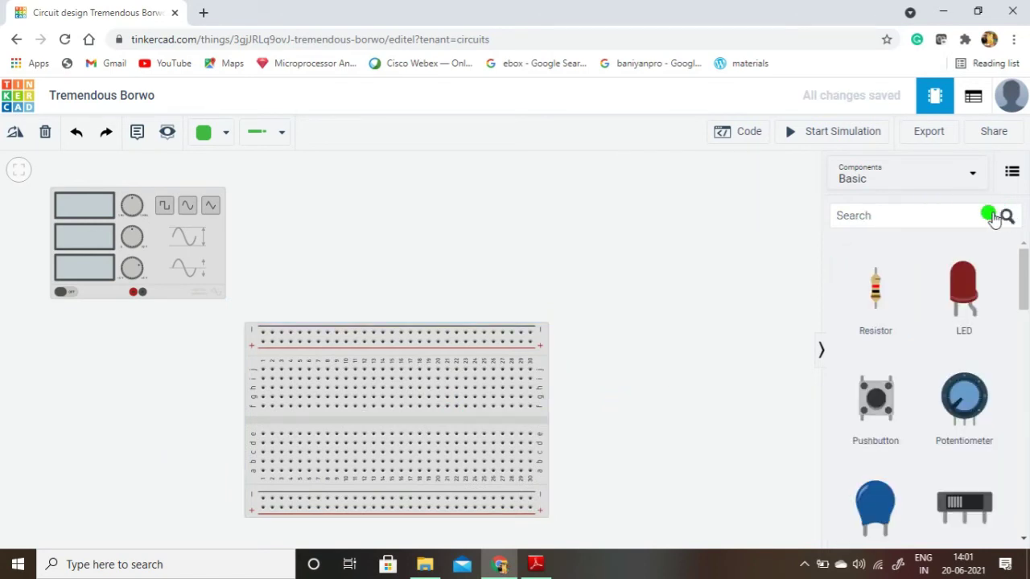
pyautogui.click(874, 216)
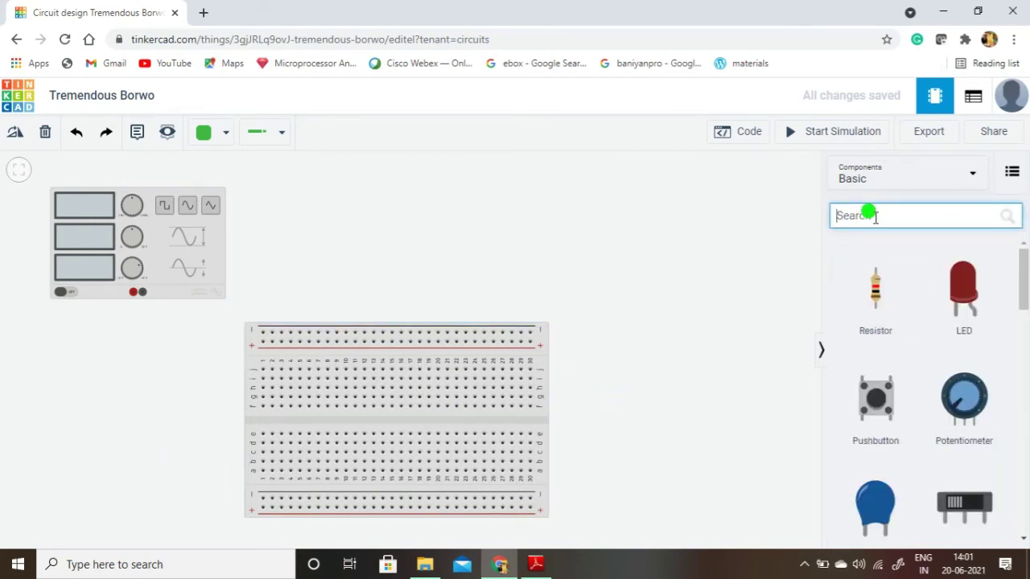
pyautogui.write('Diode')
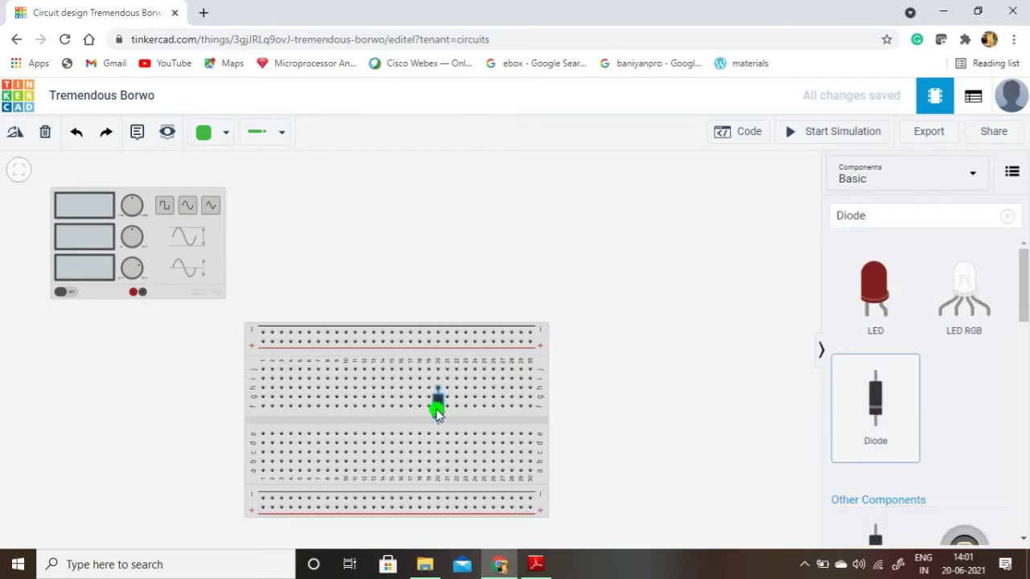
pyautogui.click(437, 407)
pyautogui.moveTo(437, 407); pyautogui.dragTo(317, 418)
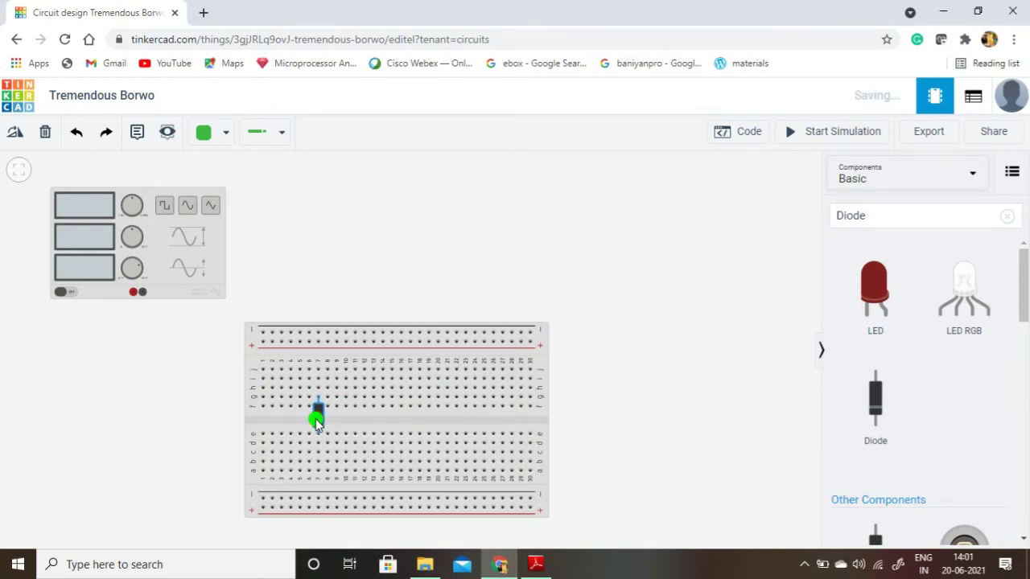
# Rotate the diode horizontal and seat it in row f of the breadboard.
pyautogui.click(15, 132)
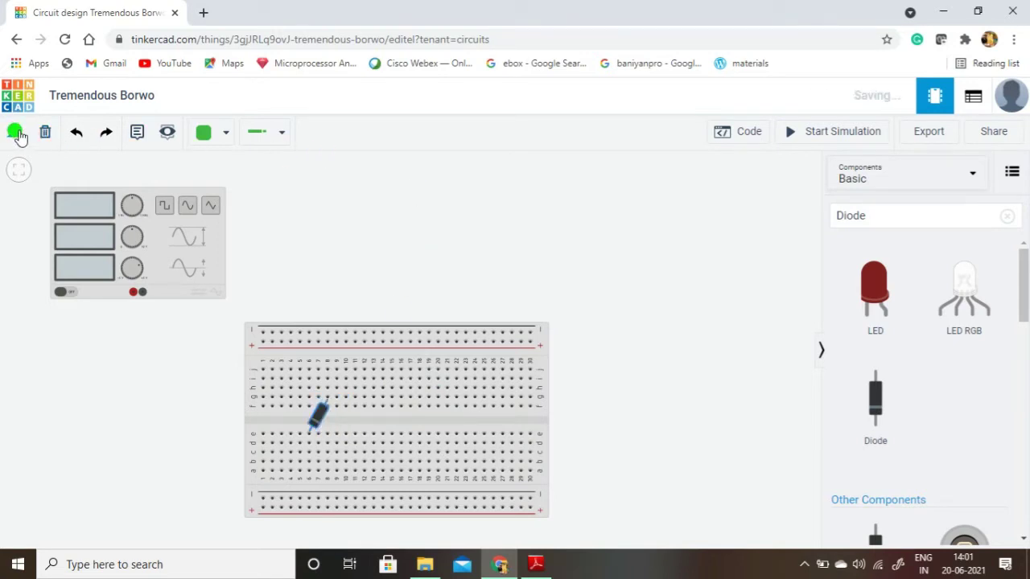
pyautogui.click(15, 133)
pyautogui.click(15, 132)
pyautogui.click(13, 145)
pyautogui.click(14, 145)
pyautogui.click(13, 145)
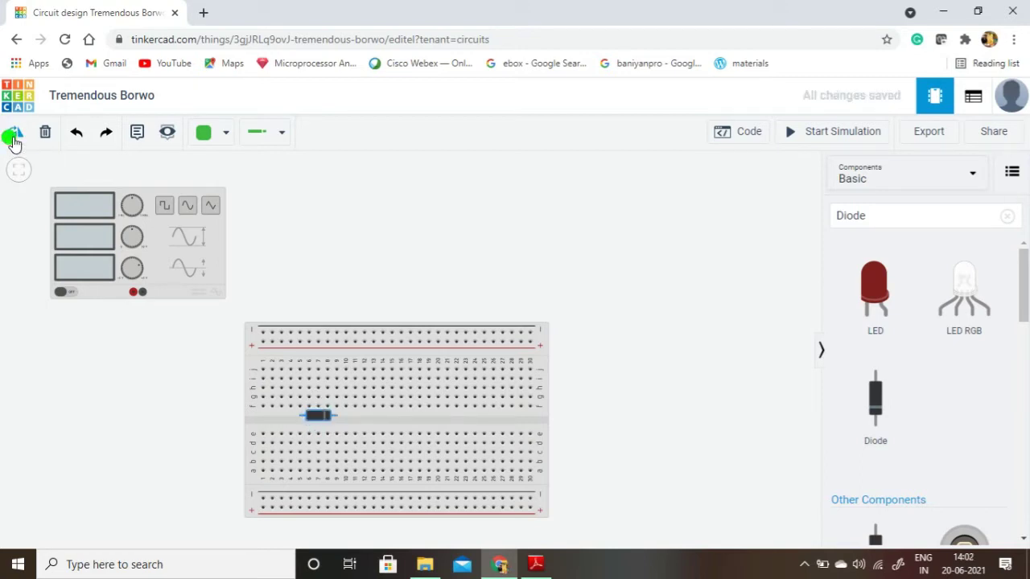
pyautogui.moveTo(319, 420); pyautogui.dragTo(339, 392)
pyautogui.moveTo(330, 390); pyautogui.dragTo(336, 389)
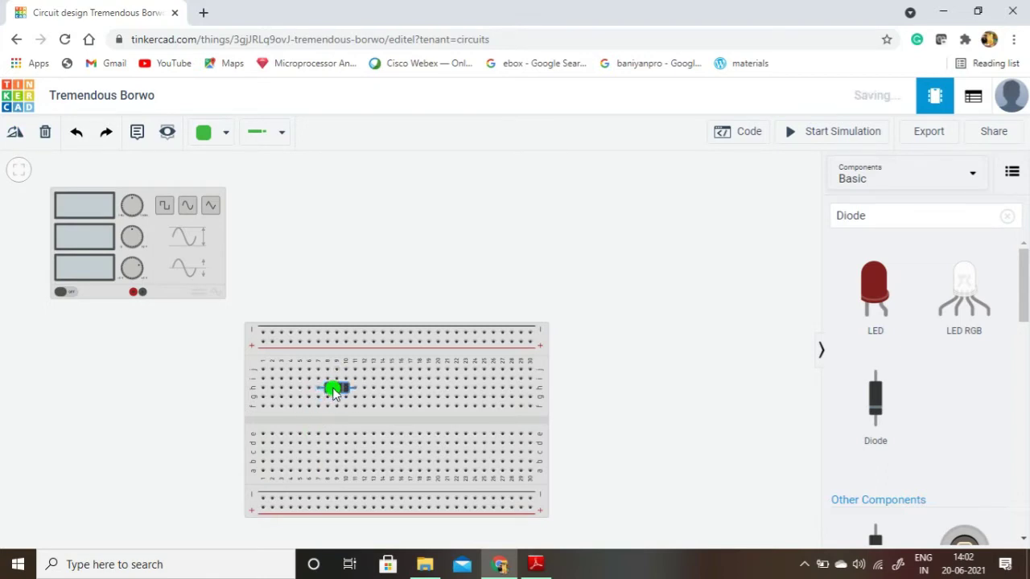
pyautogui.click(705, 360)
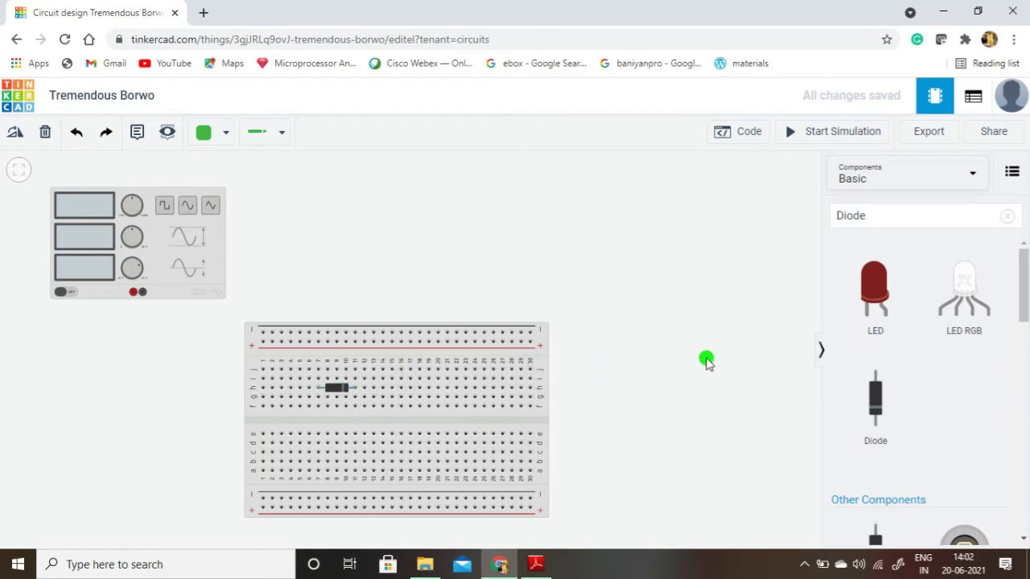
# Place a resistor on the breadboard's lower half, below the diode.
pyautogui.click(1005, 217)
pyautogui.click(907, 214)
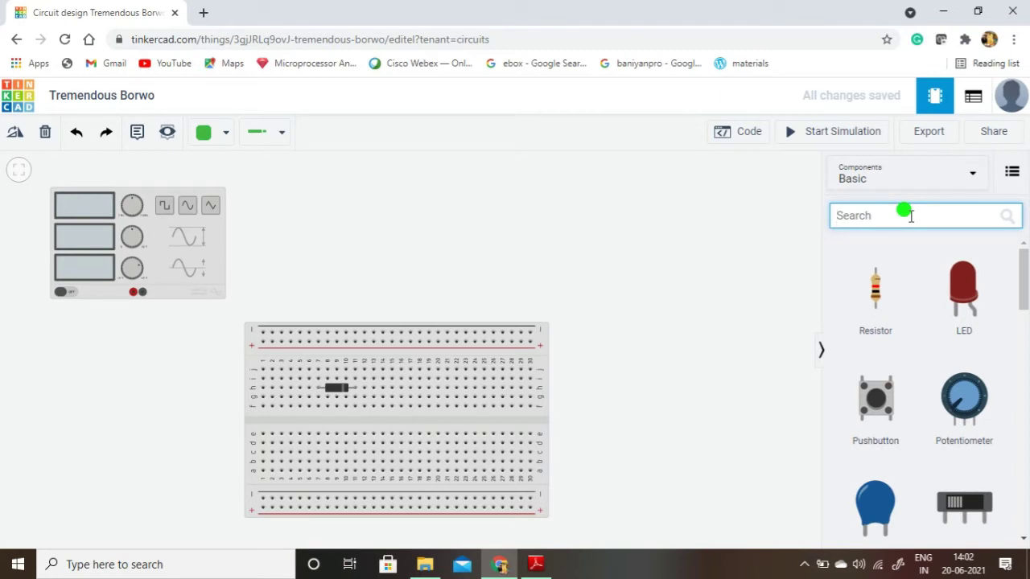
pyautogui.write('Resi')
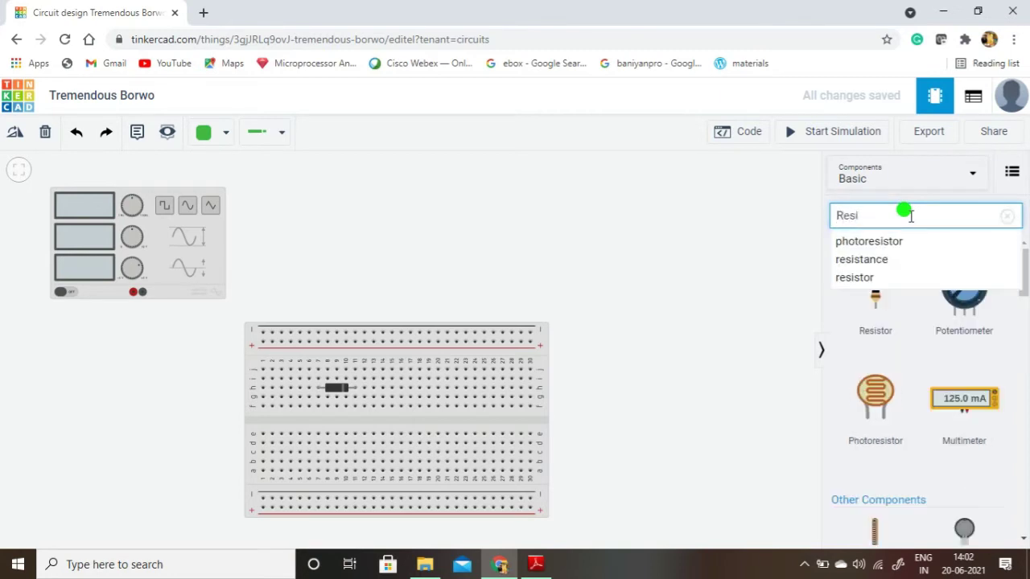
pyautogui.click(768, 282)
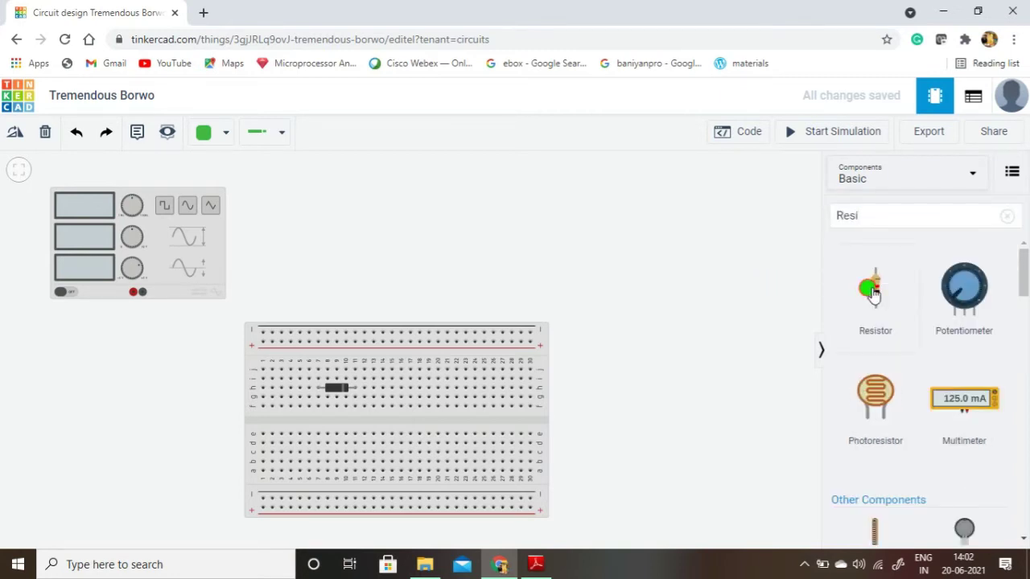
pyautogui.moveTo(566, 377); pyautogui.dragTo(358, 426)
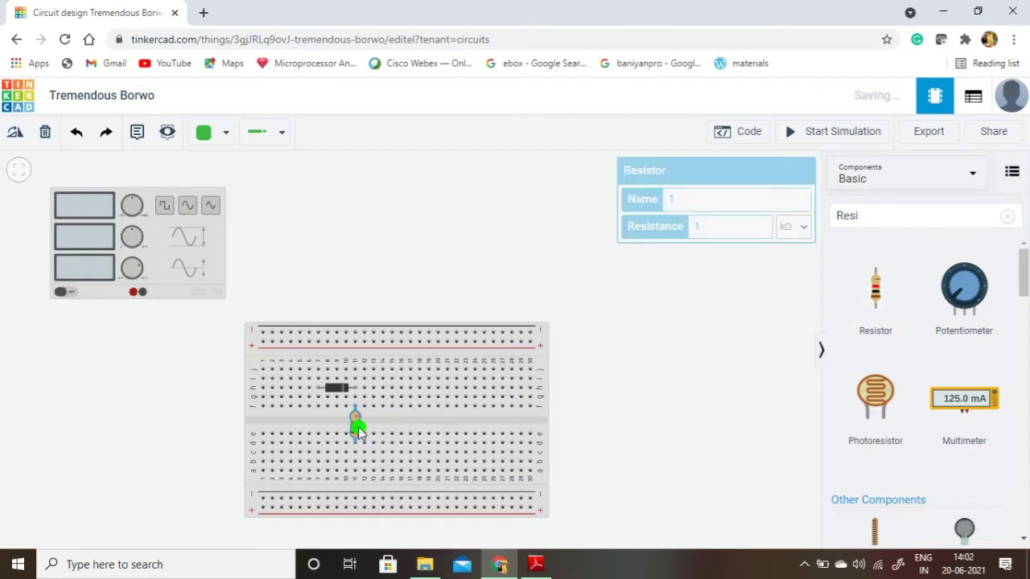
pyautogui.click(634, 381)
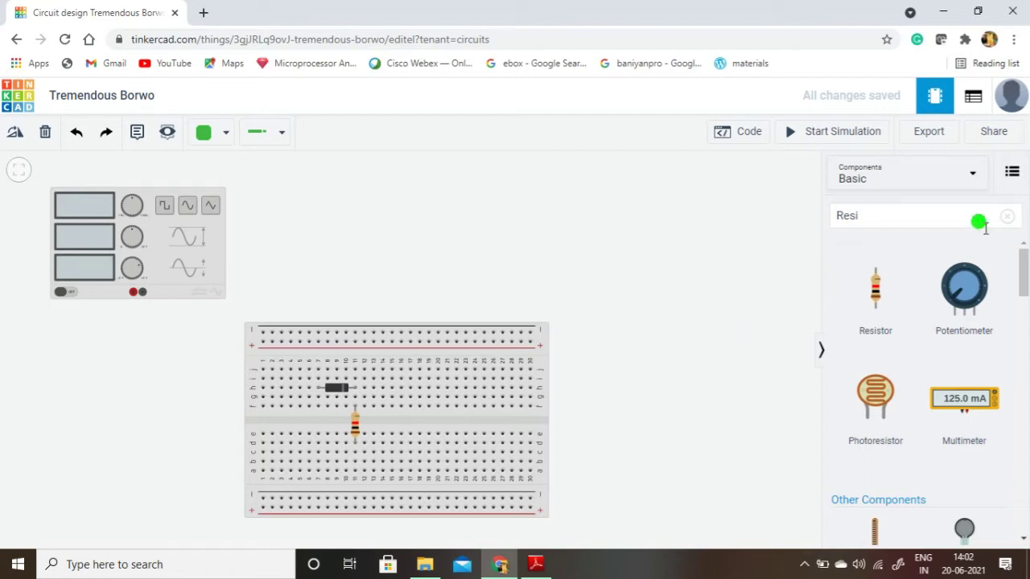
# Place an oscilloscope above the right side of the breadboard.
pyautogui.click(1006, 216)
pyautogui.click(954, 214)
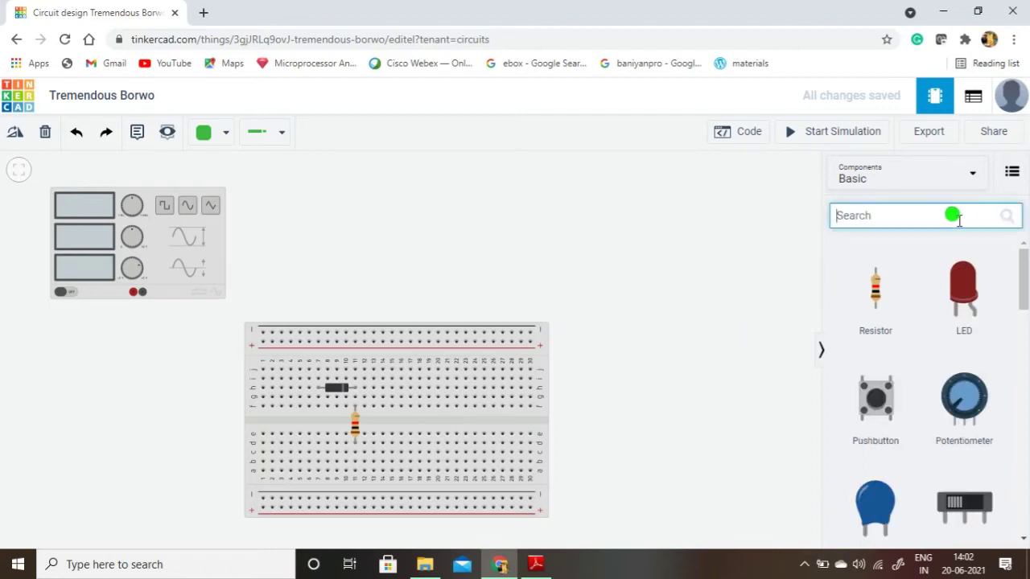
pyautogui.write('Oscil')
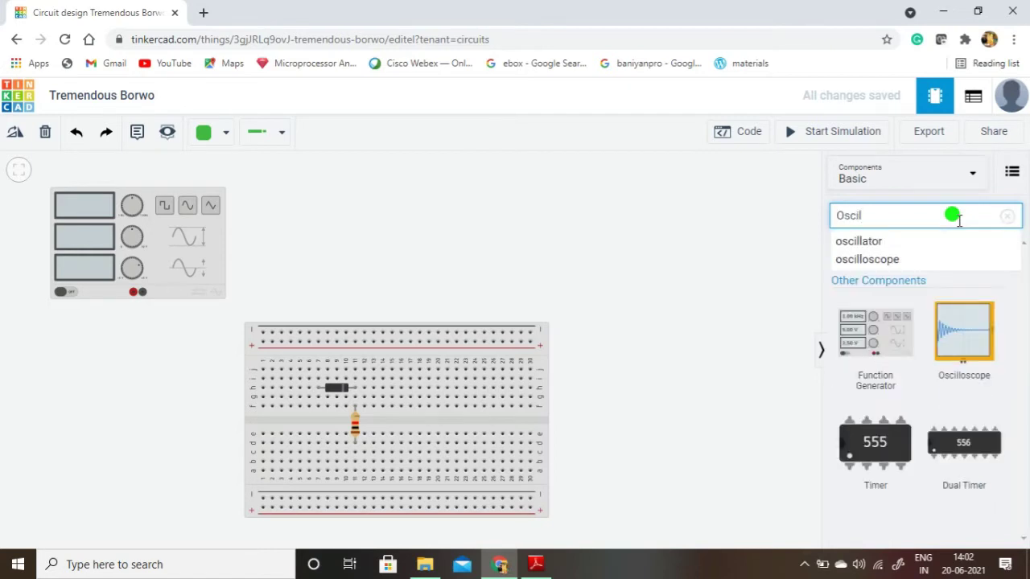
pyautogui.moveTo(450, 265); pyautogui.dragTo(628, 322)
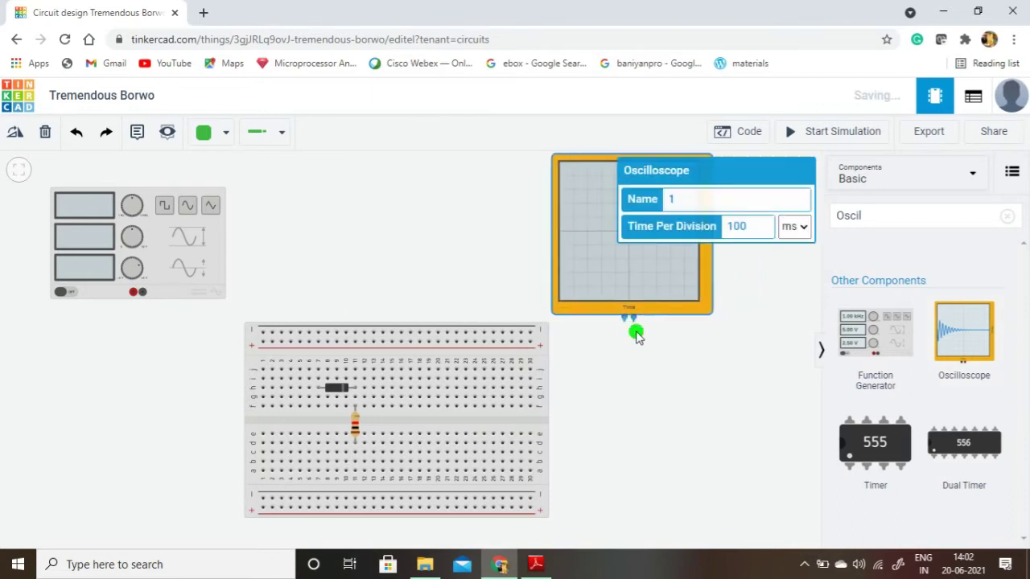
pyautogui.click(664, 390)
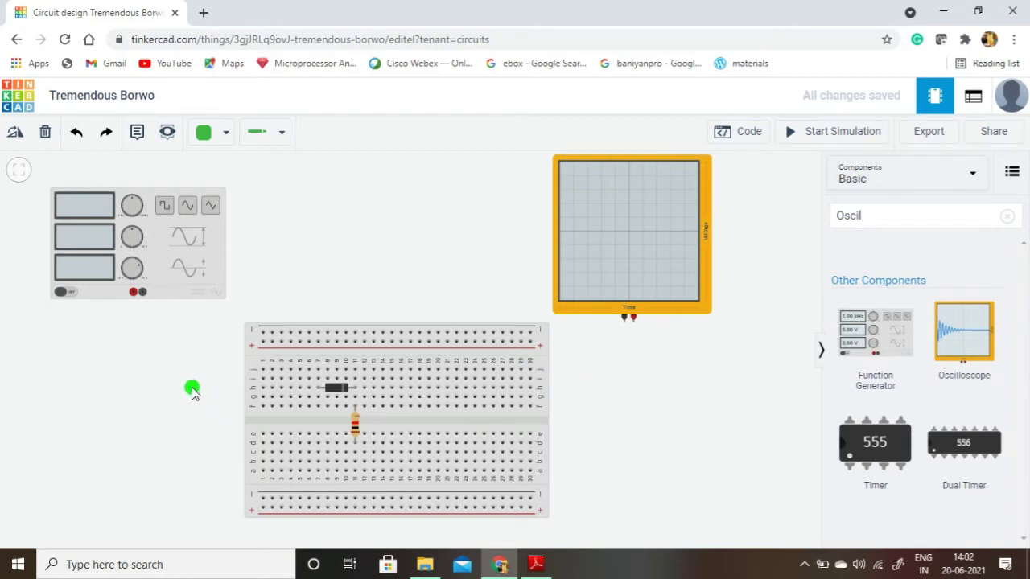
# Wire the generator's positive terminal to the breadboard's top rail.
pyautogui.click(132, 293)
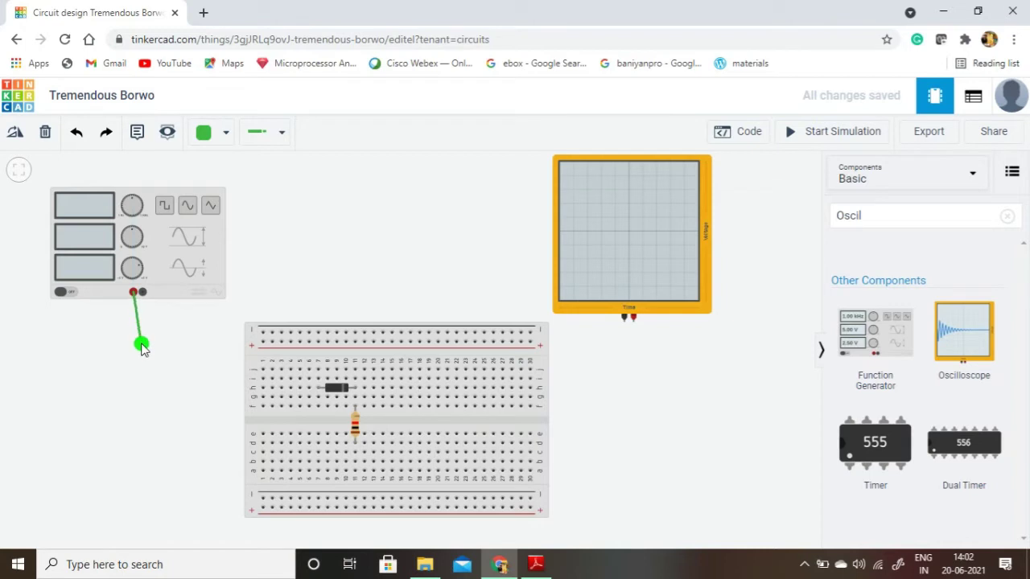
pyautogui.click(133, 341)
pyautogui.click(252, 337)
pyautogui.click(264, 345)
pyautogui.click(142, 294)
# Wire the generator's negative terminal to the bottom rail and color it black.
pyautogui.click(142, 294)
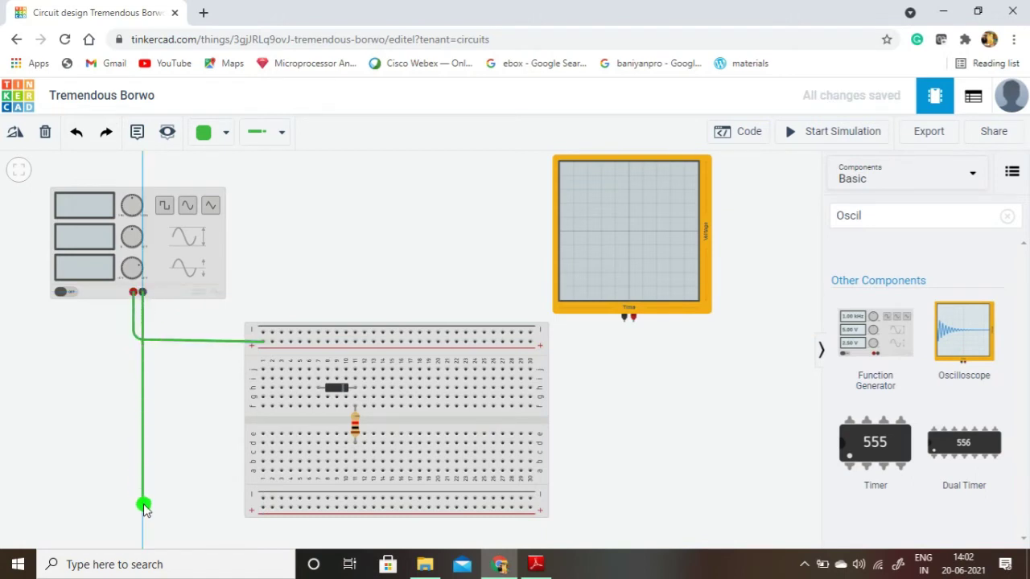
pyautogui.click(143, 501)
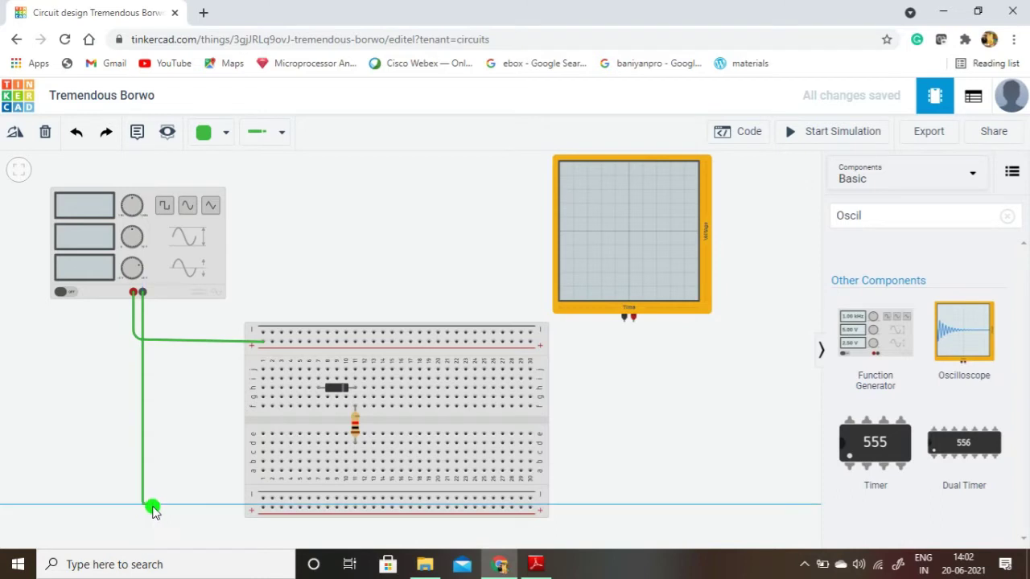
pyautogui.click(260, 500)
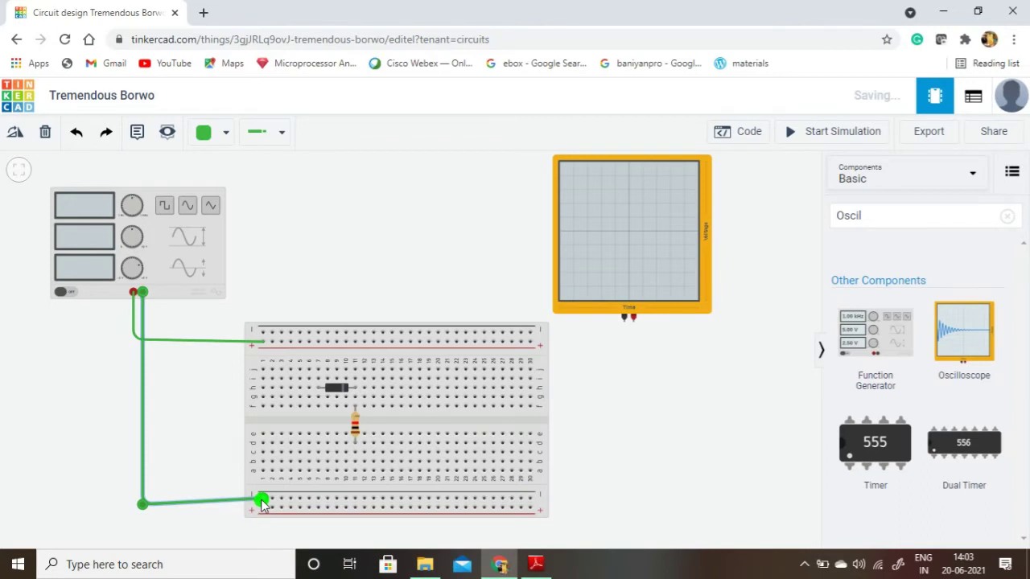
pyautogui.click(228, 133)
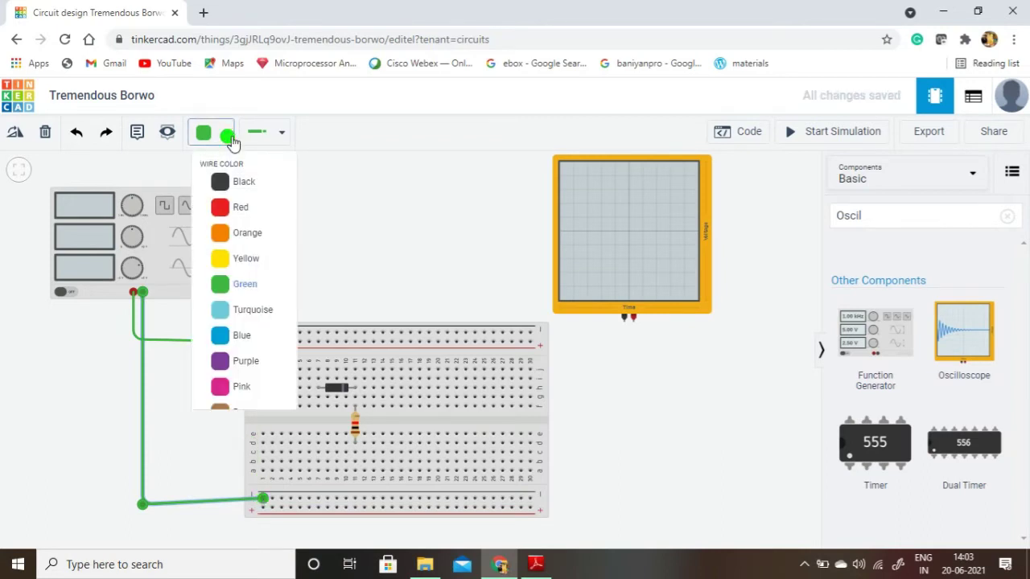
pyautogui.click(221, 187)
pyautogui.click(313, 268)
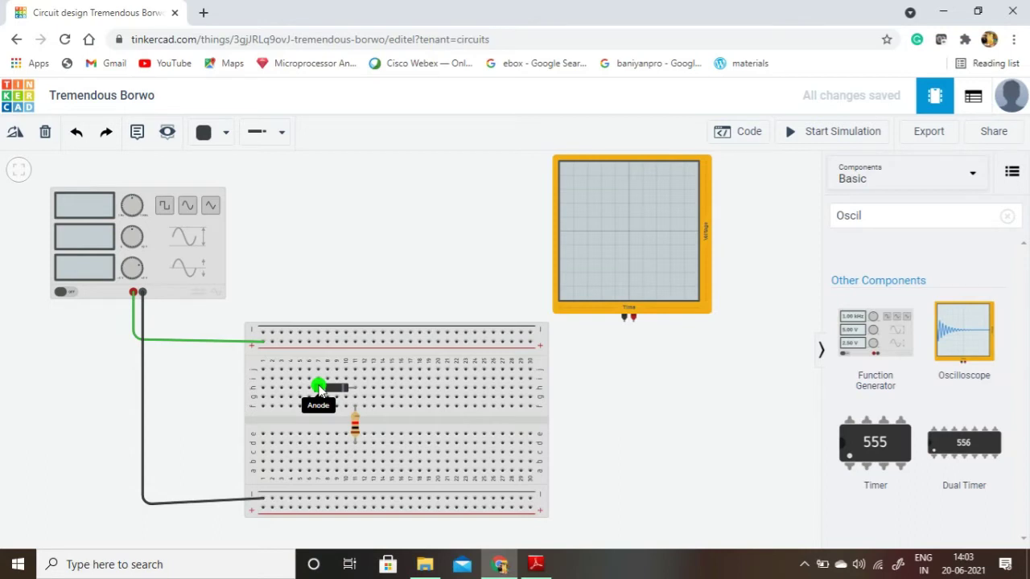
# Connect the diode's anode to the top rail with a green wire.
pyautogui.moveTo(320, 388); pyautogui.dragTo(318, 342)
pyautogui.click(227, 139)
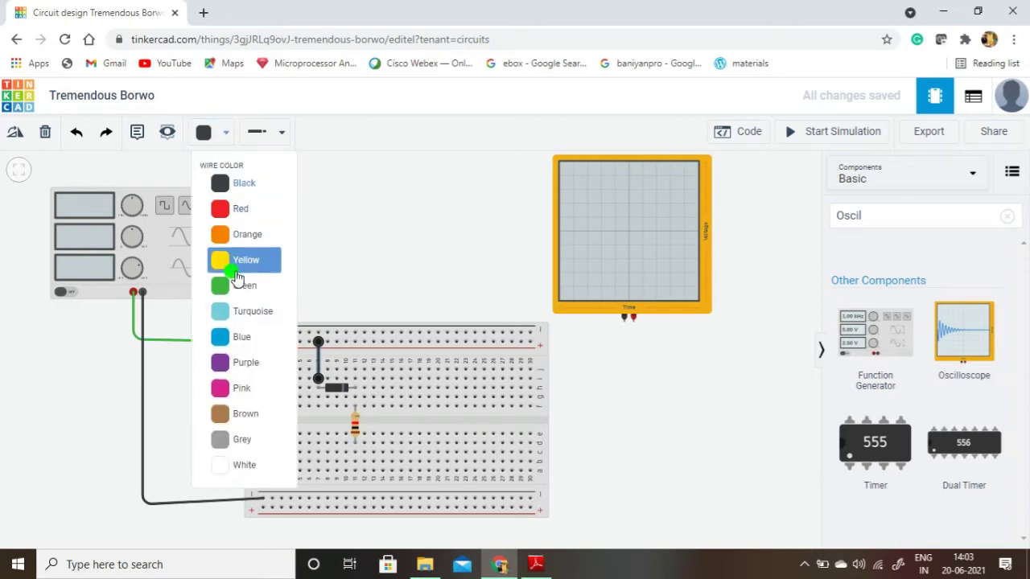
pyautogui.click(239, 285)
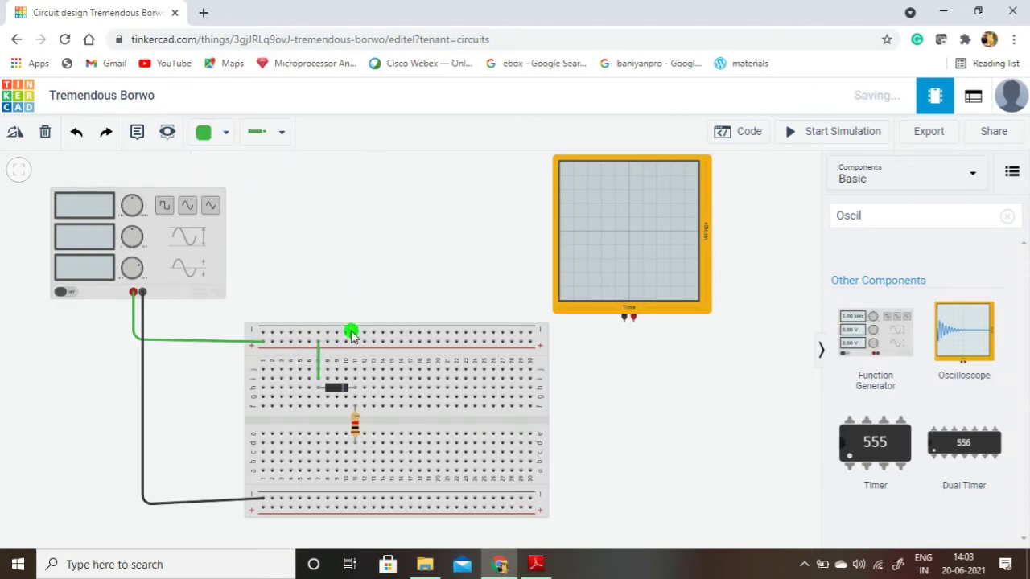
pyautogui.click(304, 408)
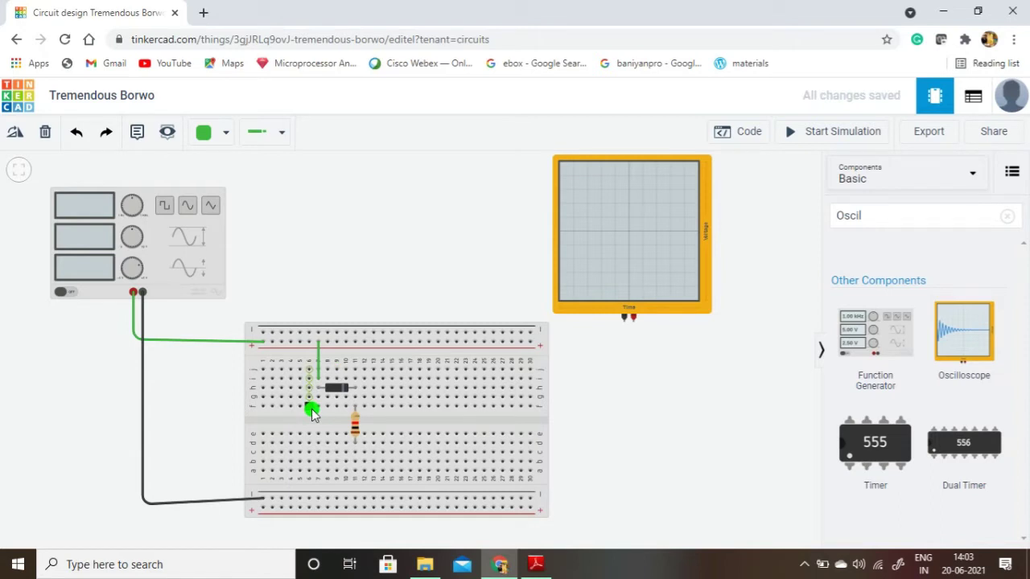
# Wire the resistor's lower end to the bottom rail in black.
pyautogui.click(353, 474)
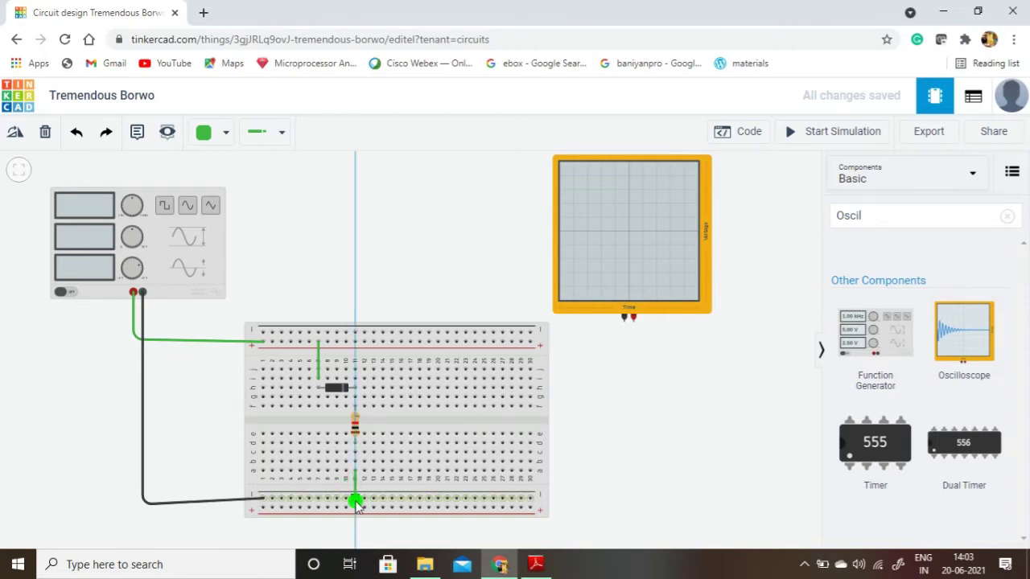
pyautogui.click(356, 500)
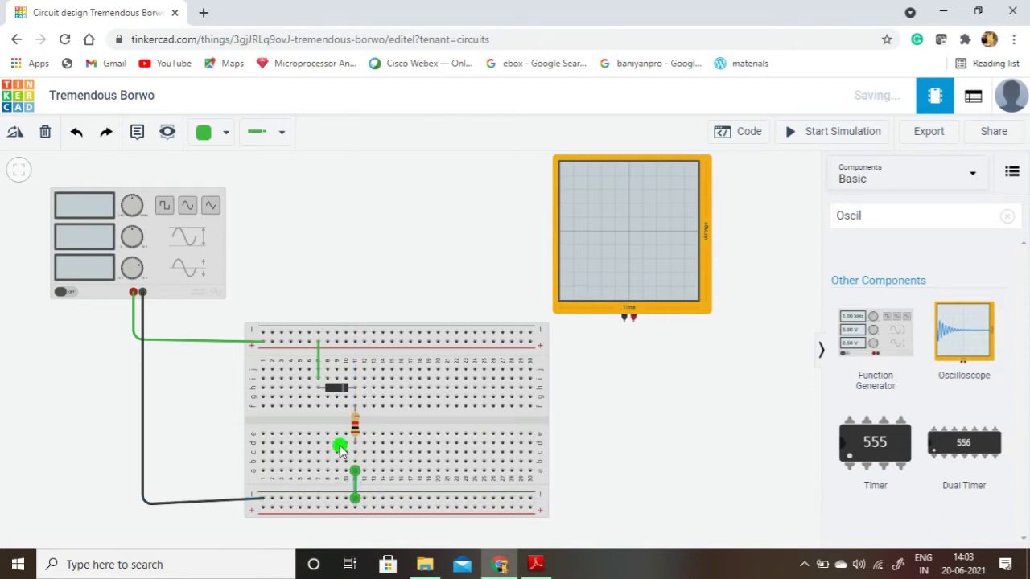
pyautogui.click(226, 133)
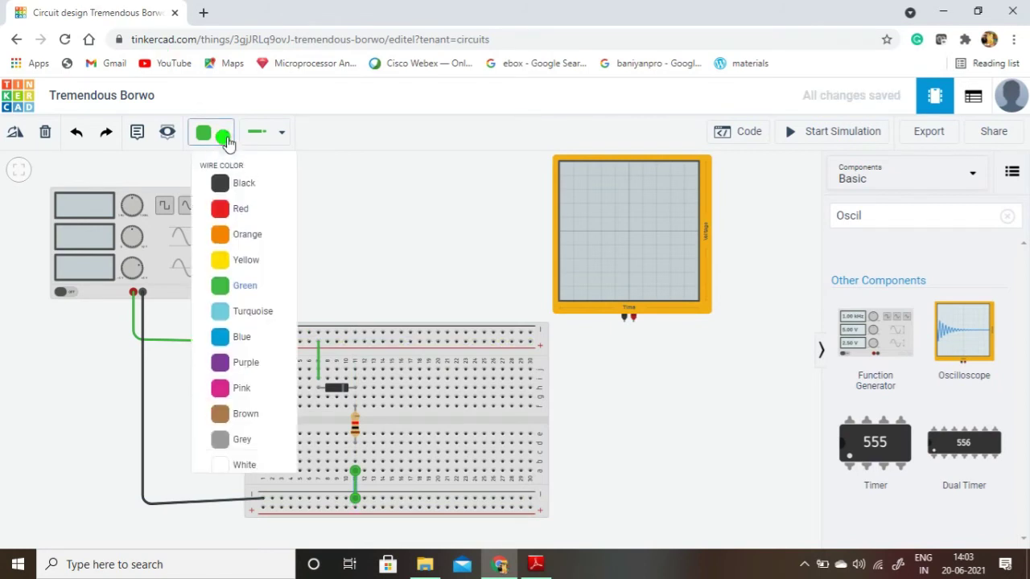
pyautogui.click(229, 184)
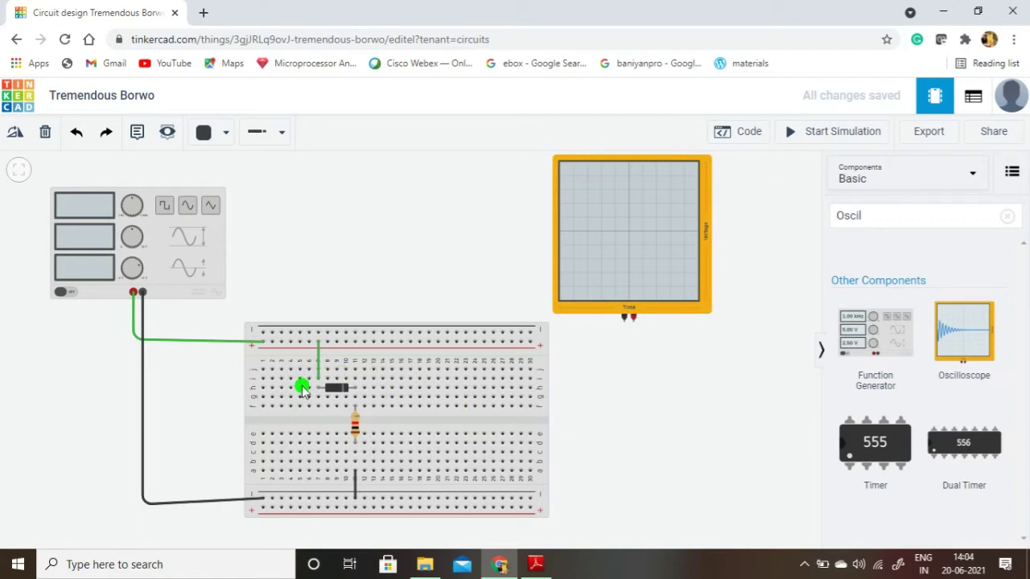
# Replace the anode wire with a new green wire from the top rail to the diode's anode row.
pyautogui.click(319, 364)
pyautogui.press('Delete')
pyautogui.click(318, 342)
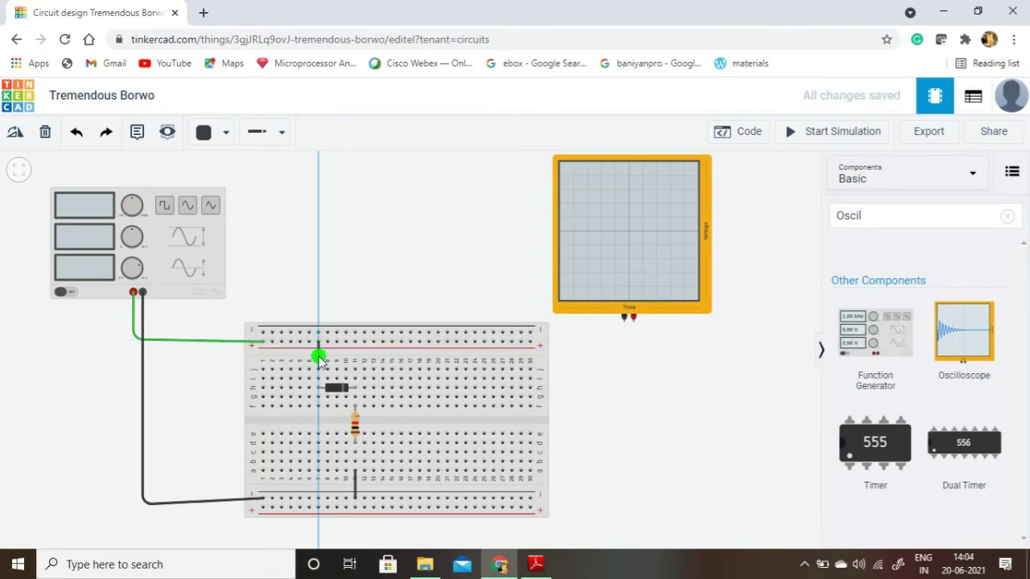
pyautogui.click(319, 369)
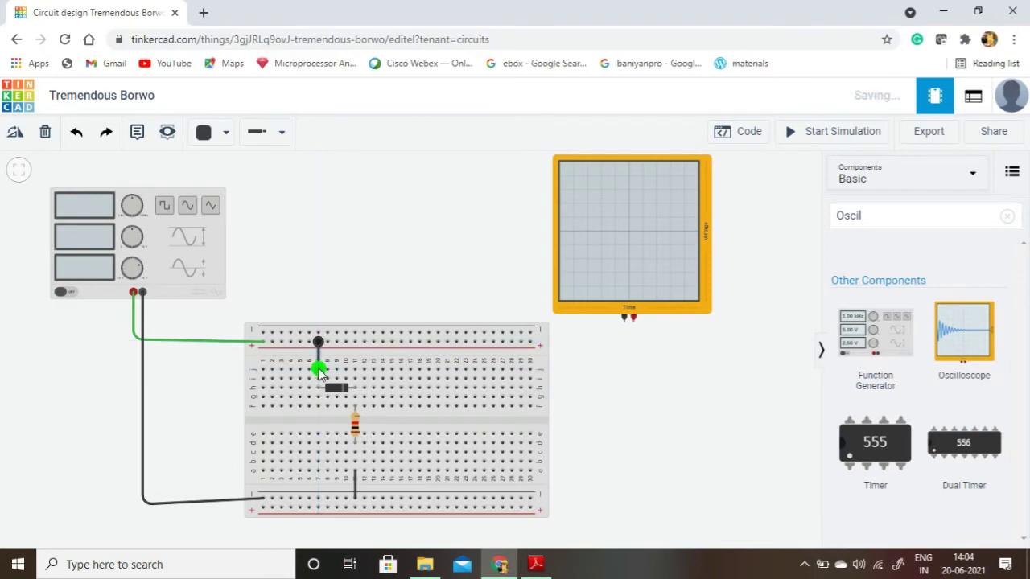
pyautogui.click(222, 134)
pyautogui.click(241, 285)
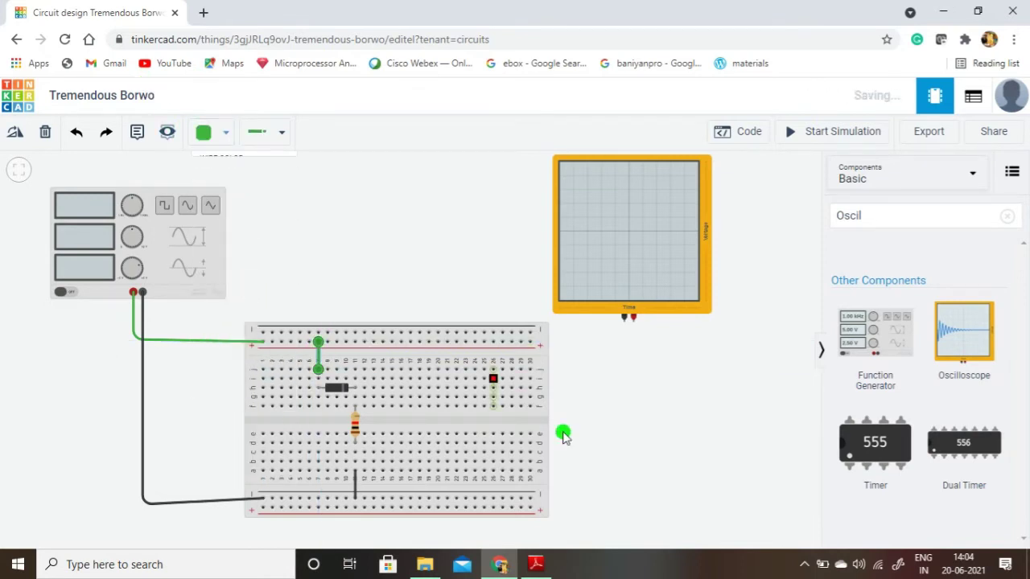
pyautogui.click(660, 465)
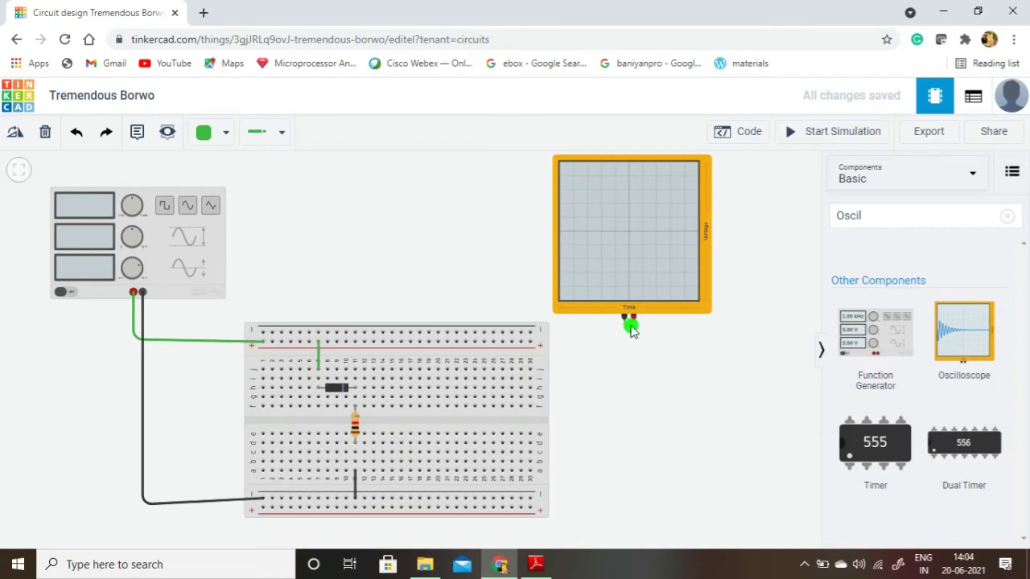
# Wire the oscilloscope's negative terminal to the bottom rail in black.
pyautogui.click(627, 322)
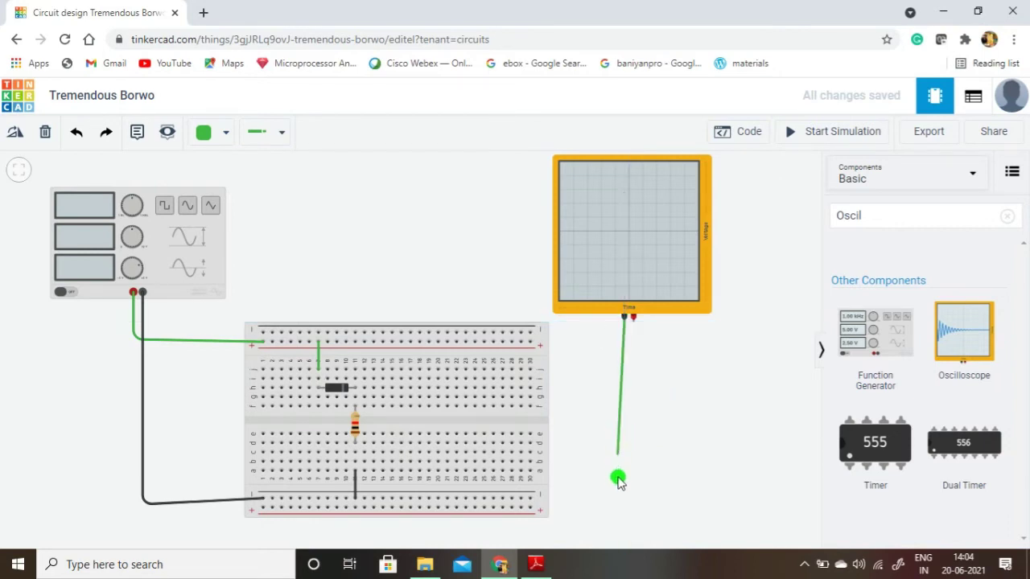
pyautogui.click(625, 505)
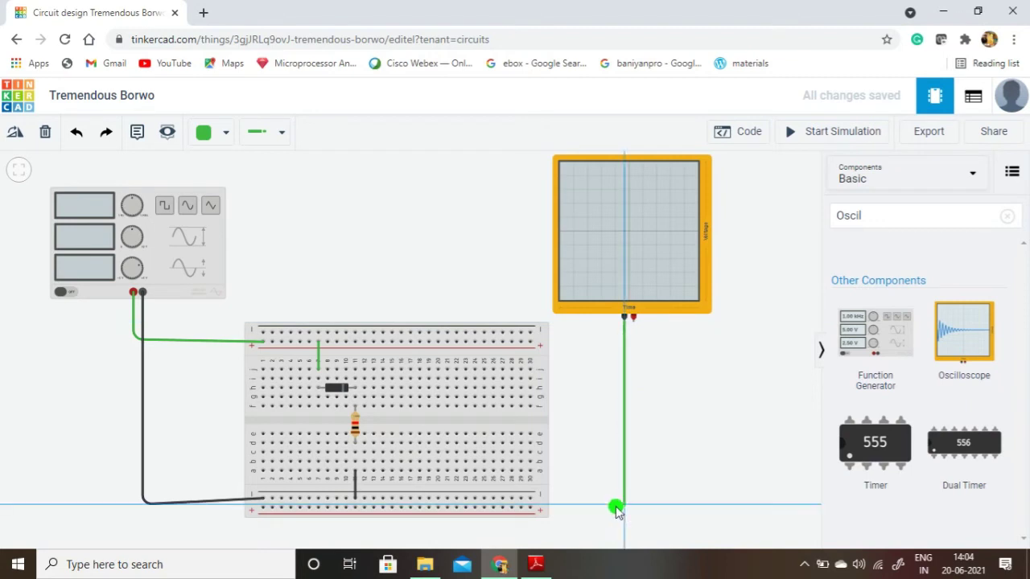
pyautogui.click(529, 500)
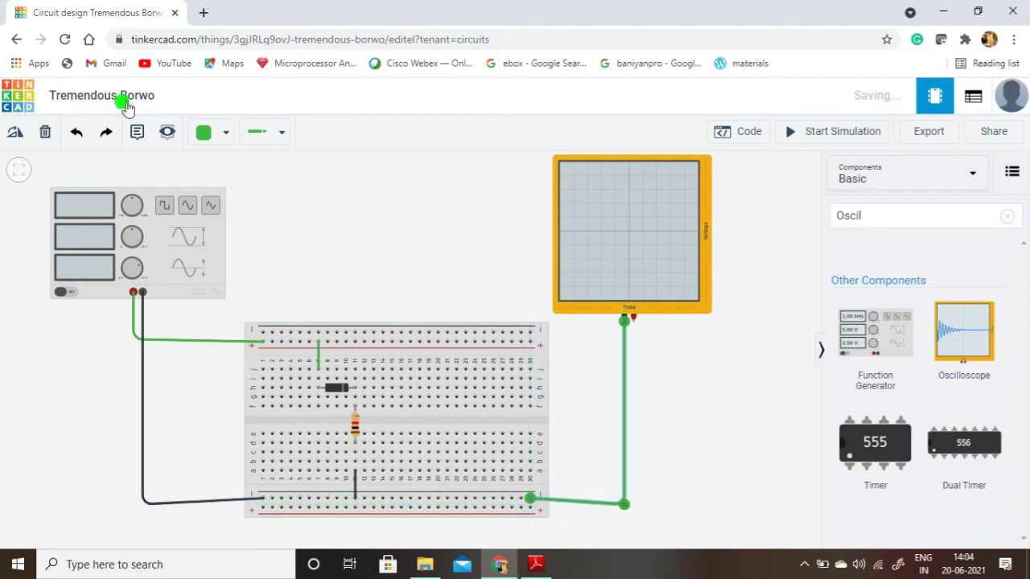
pyautogui.click(221, 135)
pyautogui.click(238, 178)
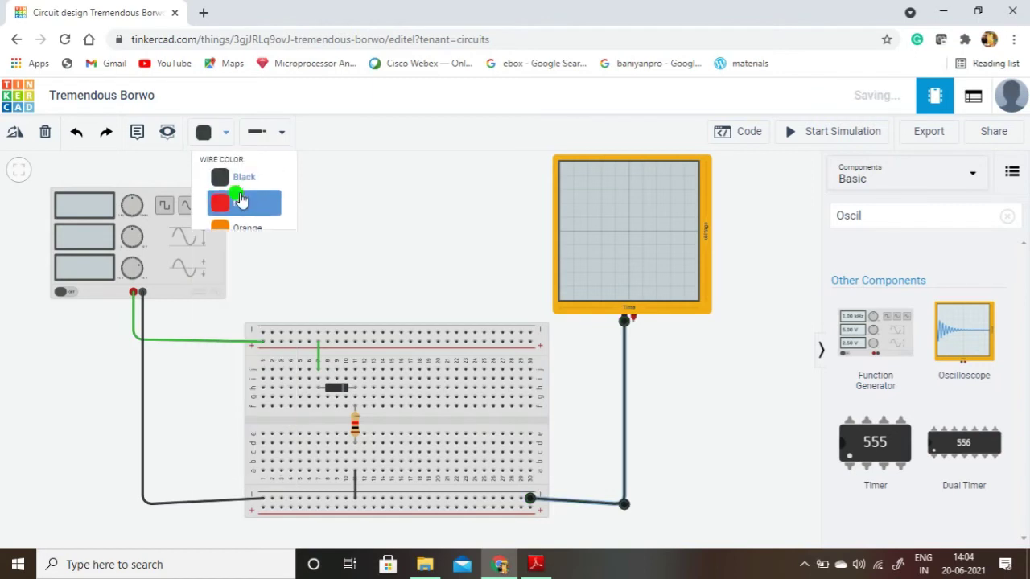
# Run a green probe wire from the oscilloscope's positive terminal to the diode's input column.
pyautogui.click(633, 325)
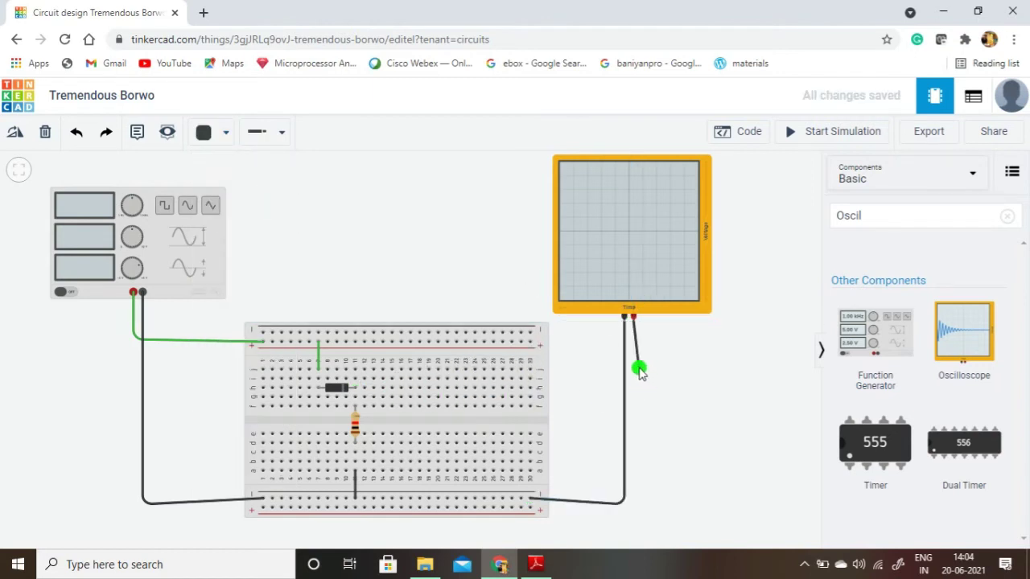
pyautogui.click(634, 367)
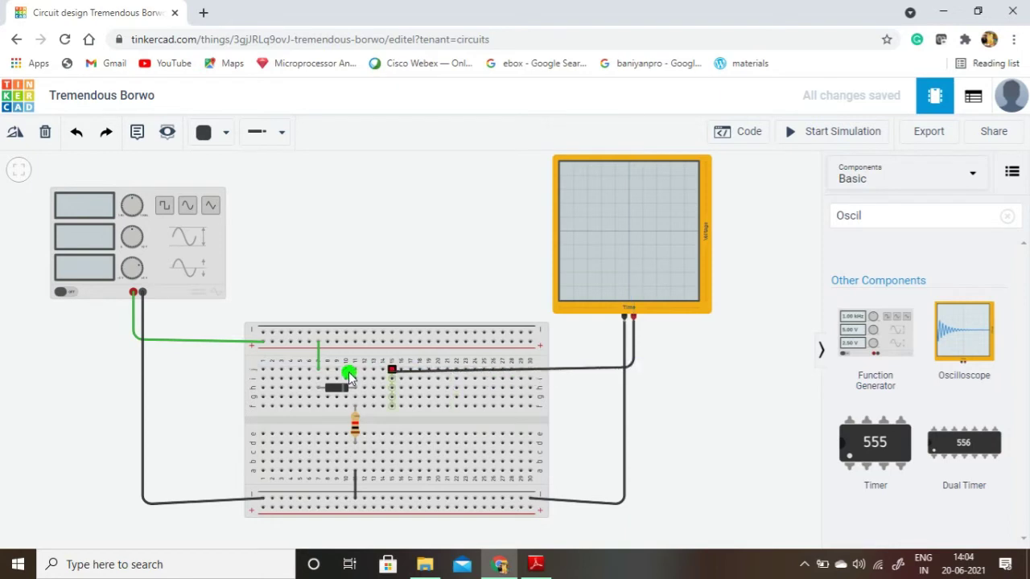
pyautogui.click(317, 378)
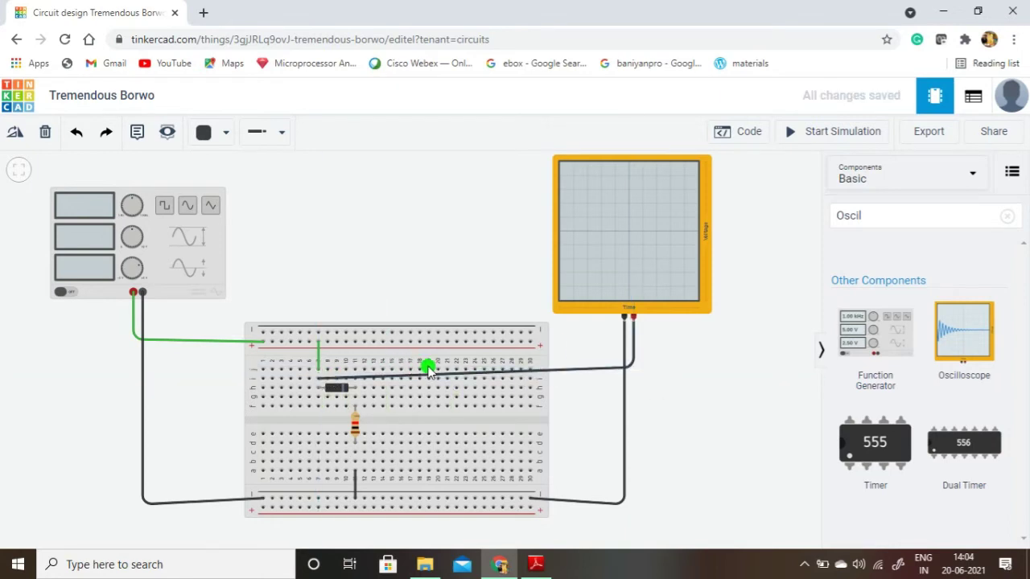
pyautogui.click(552, 370)
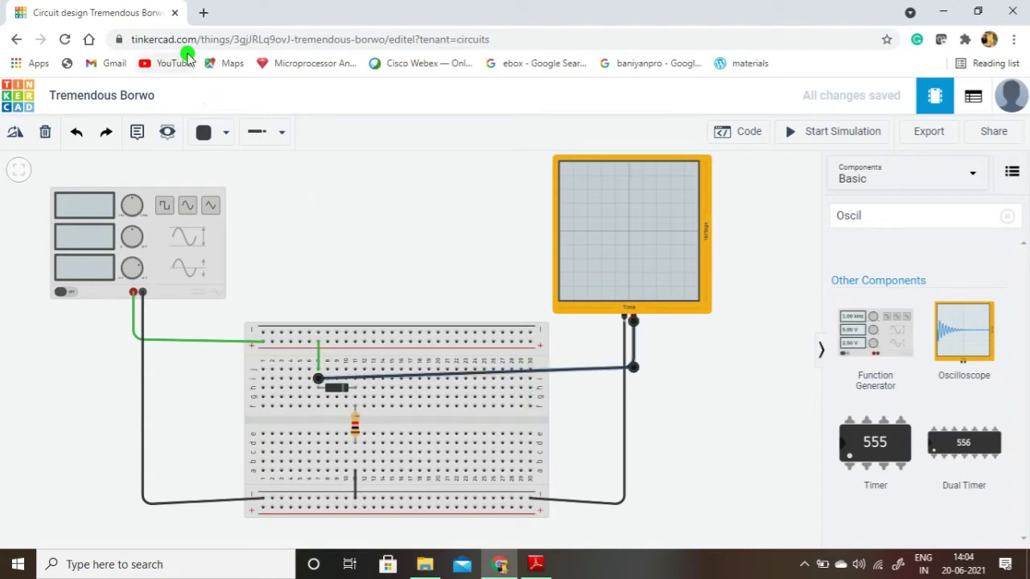
pyautogui.click(218, 133)
pyautogui.click(237, 285)
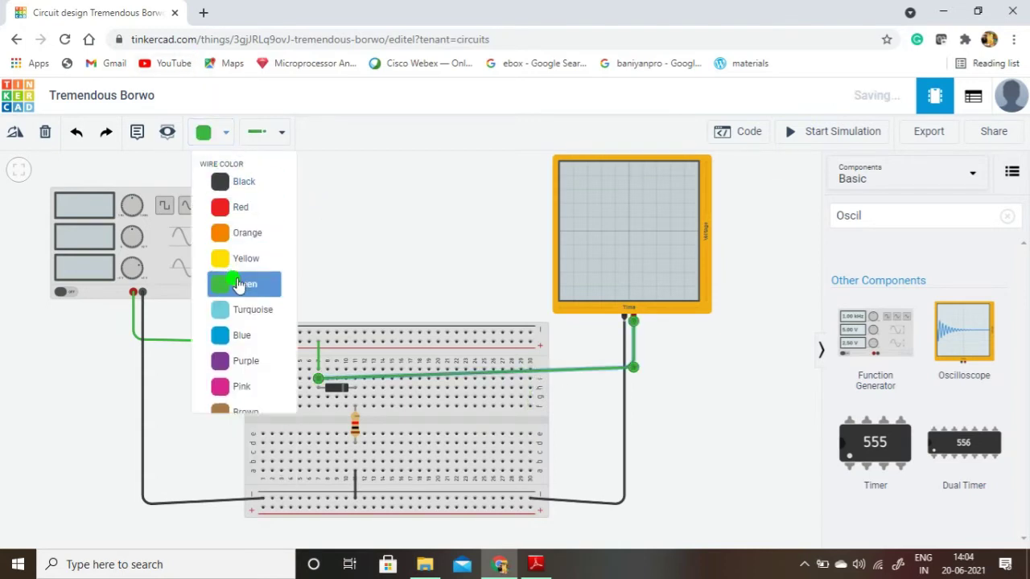
# Change the oscilloscope's Time Per Division from 100 ms to 0.01 ms and start simulating.
pyautogui.click(628, 273)
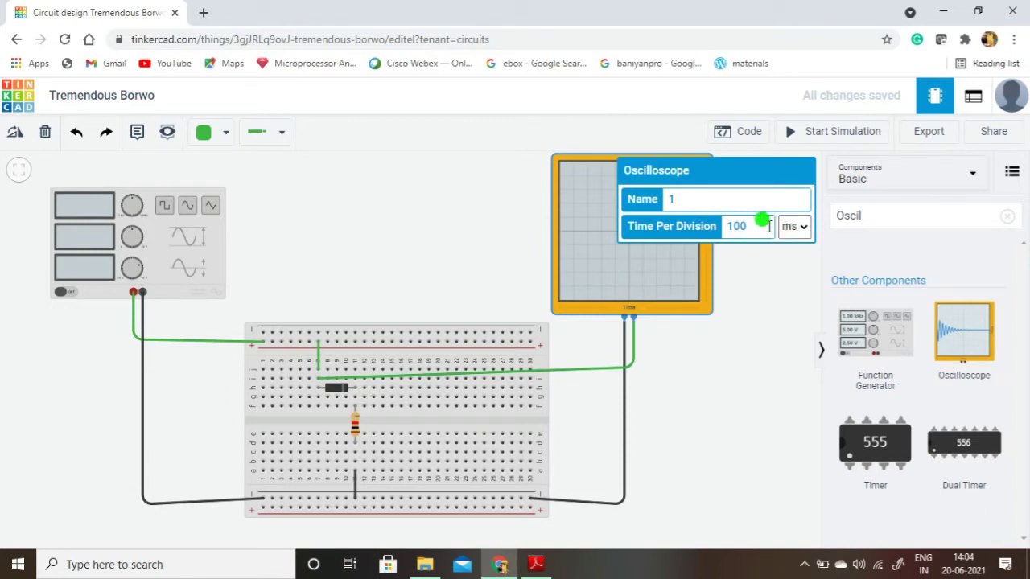
pyautogui.moveTo(768, 226); pyautogui.dragTo(722, 228)
pyautogui.write('0.01')
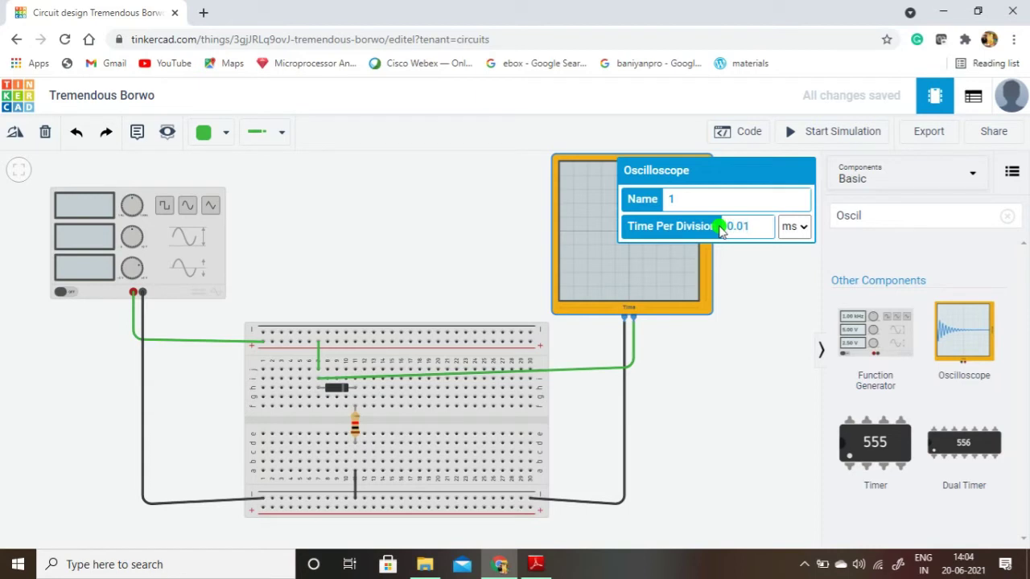
pyautogui.click(777, 310)
pyautogui.click(817, 132)
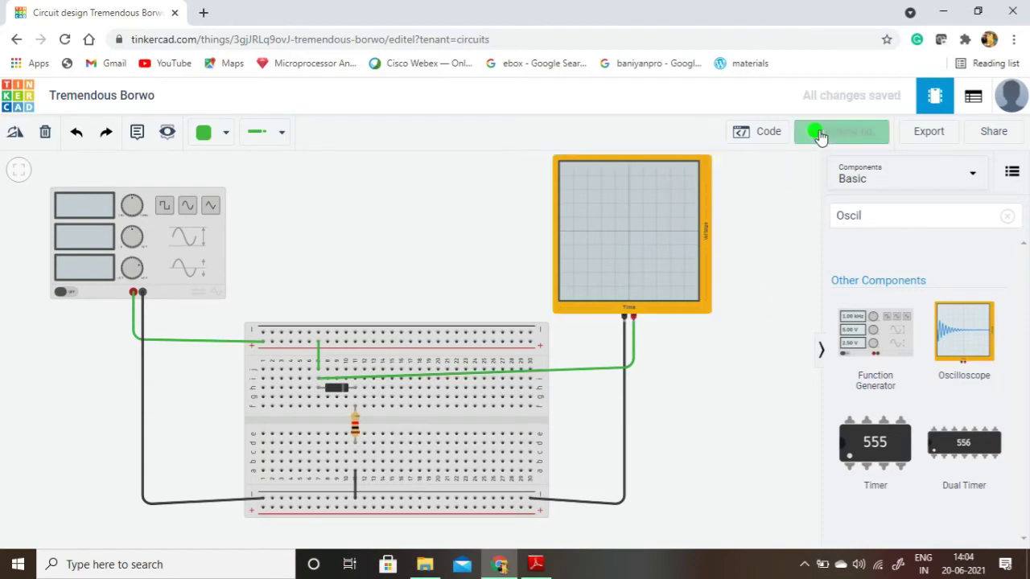
# Set the oscilloscope's Time Per Division to 100 ms while the simulation runs.
pyautogui.click(673, 198)
pyautogui.moveTo(750, 227); pyautogui.dragTo(718, 235)
pyautogui.write('100')
pyautogui.click(747, 281)
pyautogui.click(700, 257)
pyautogui.write('10')
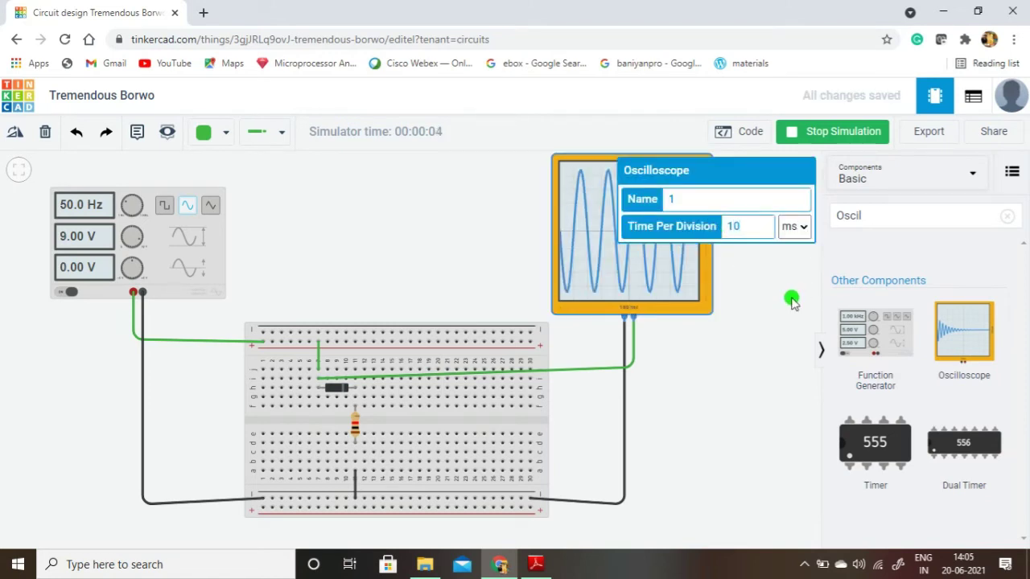
pyautogui.click(777, 298)
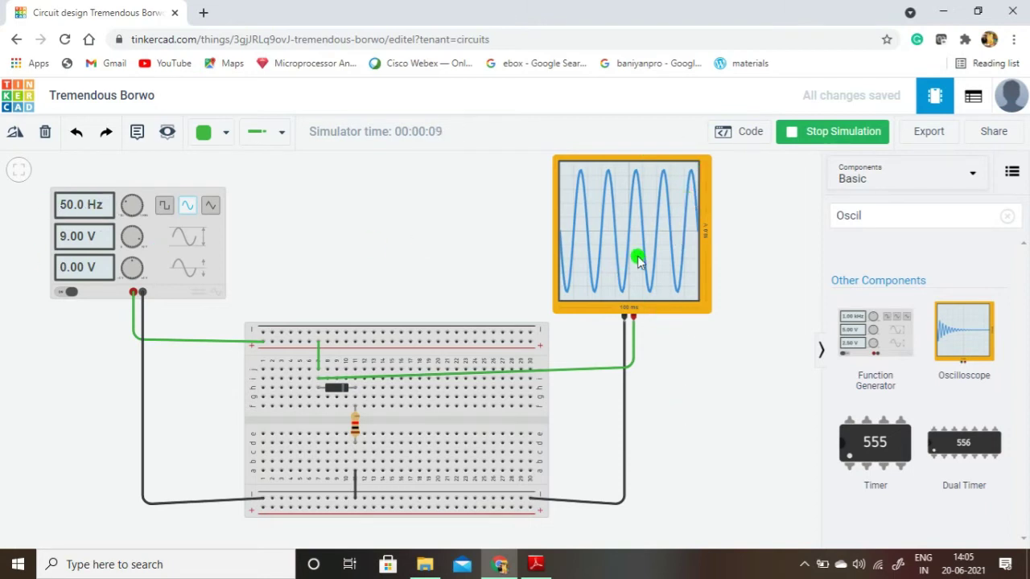
# Zoom and pan around the oscilloscope to inspect the sine trace, then reframe the circuit.
pyautogui.scroll(1, 653, 278)
pyautogui.scroll(1, 652, 281)
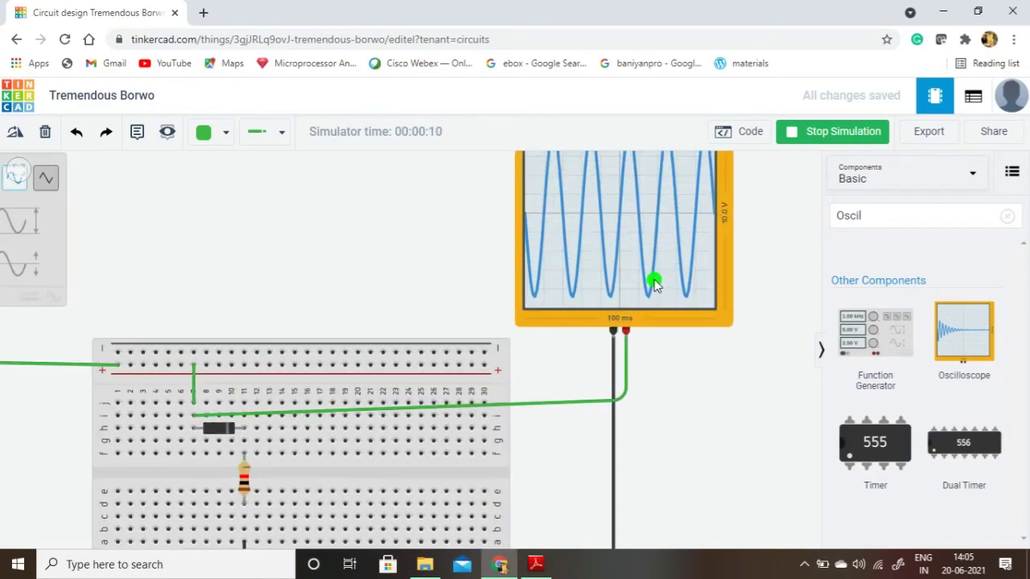
pyautogui.moveTo(765, 290); pyautogui.dragTo(759, 324)
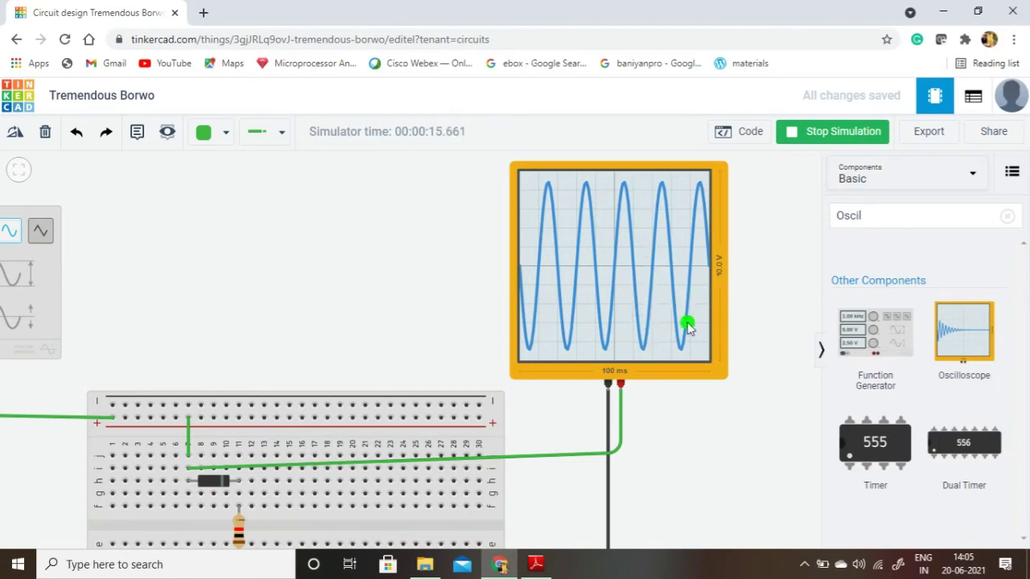
pyautogui.scroll(-3, 745, 294)
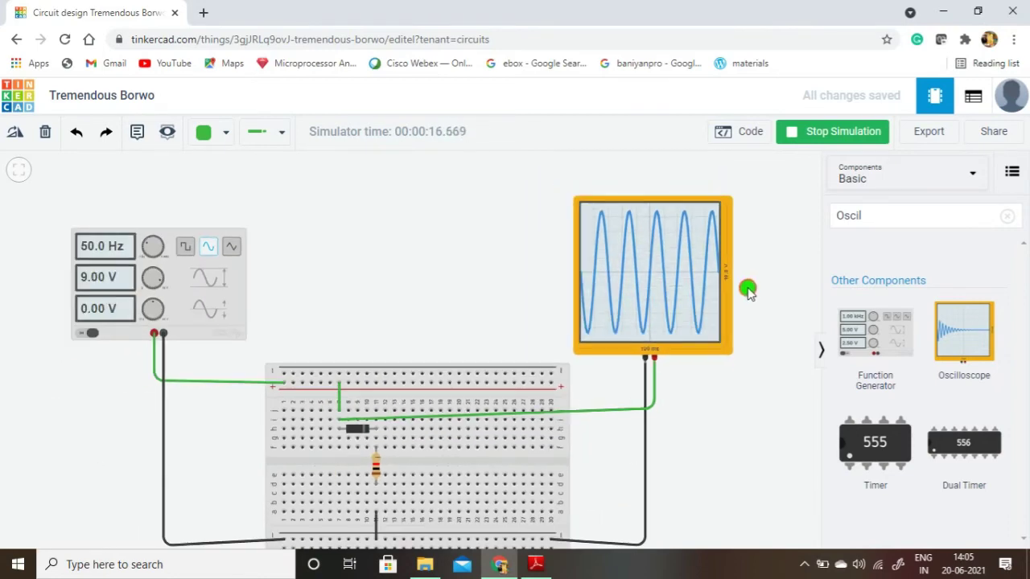
pyautogui.moveTo(749, 298); pyautogui.dragTo(742, 270)
# Move the probe wire from the diode's input to its output column, then rerun the simulation.
pyautogui.click(559, 386)
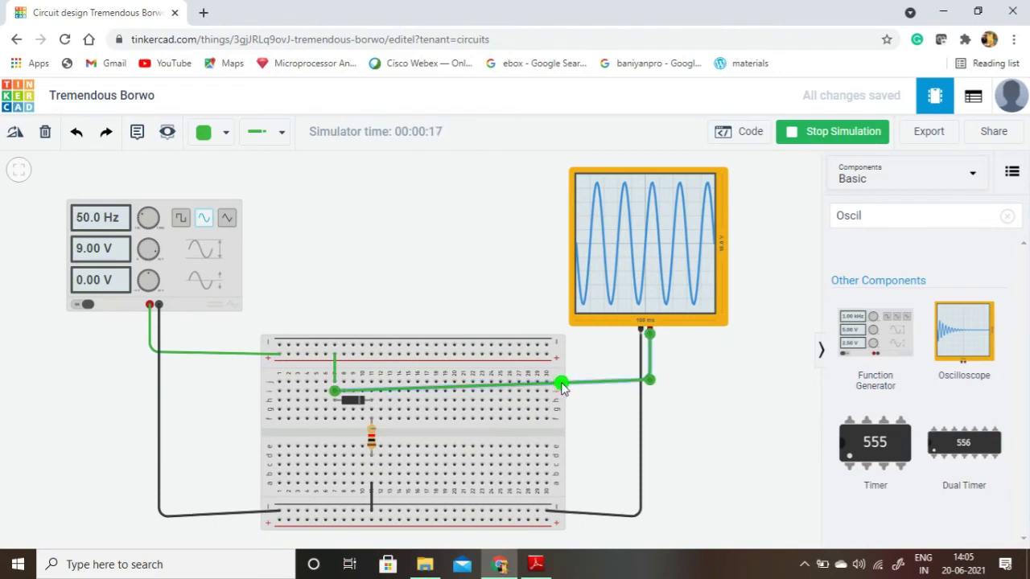
pyautogui.press('Delete')
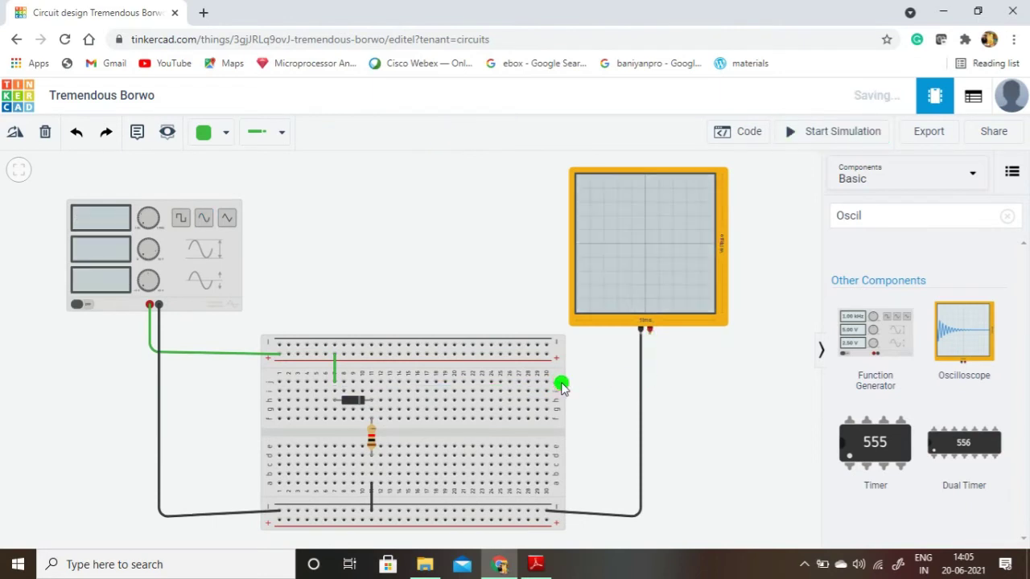
pyautogui.click(371, 394)
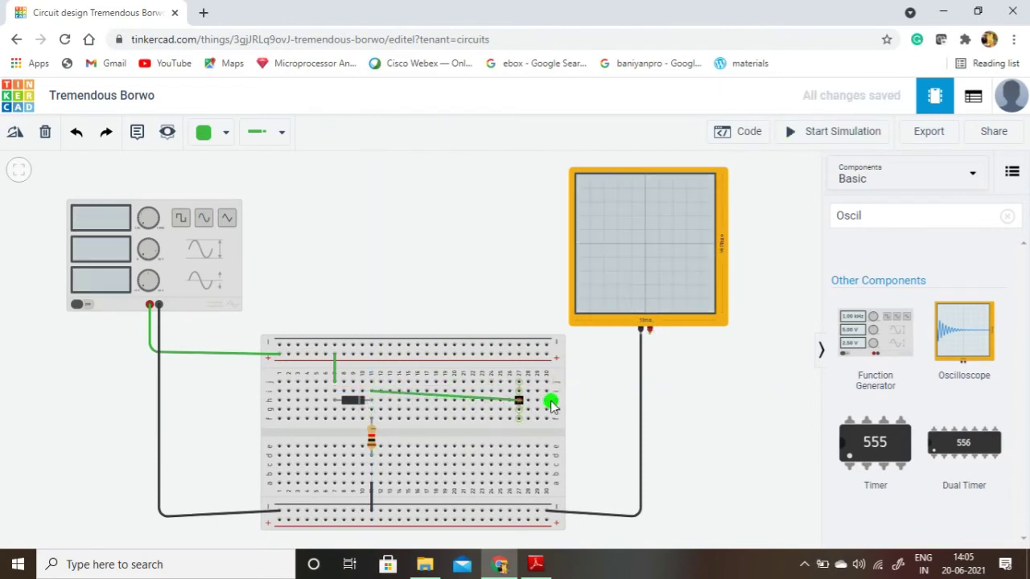
pyautogui.click(650, 390)
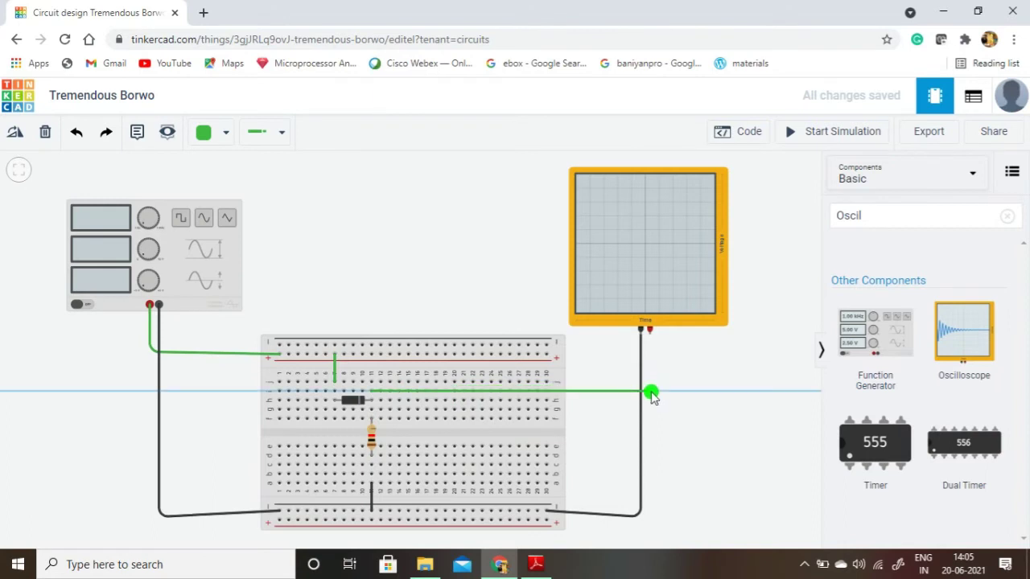
pyautogui.click(649, 330)
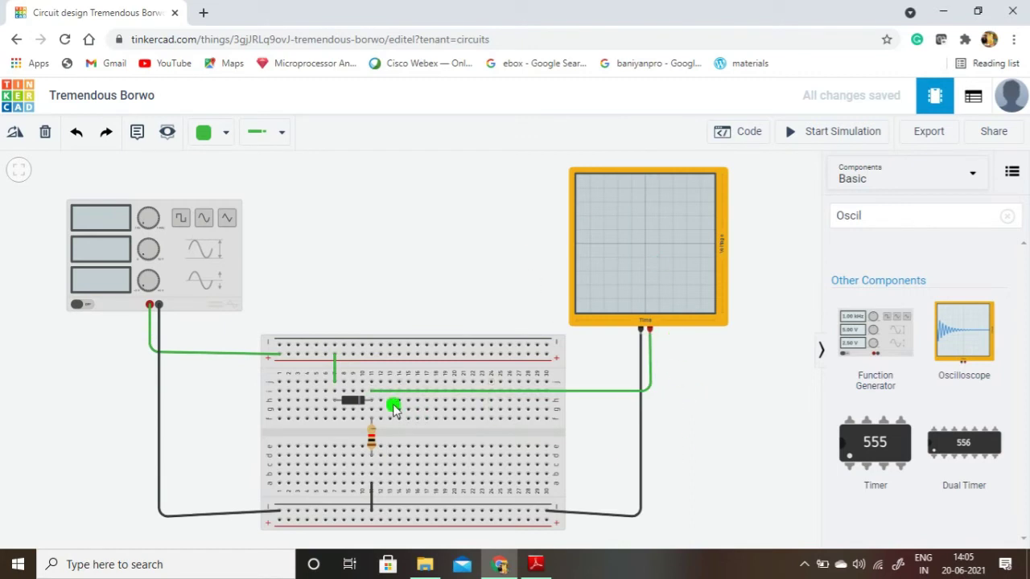
pyautogui.click(821, 139)
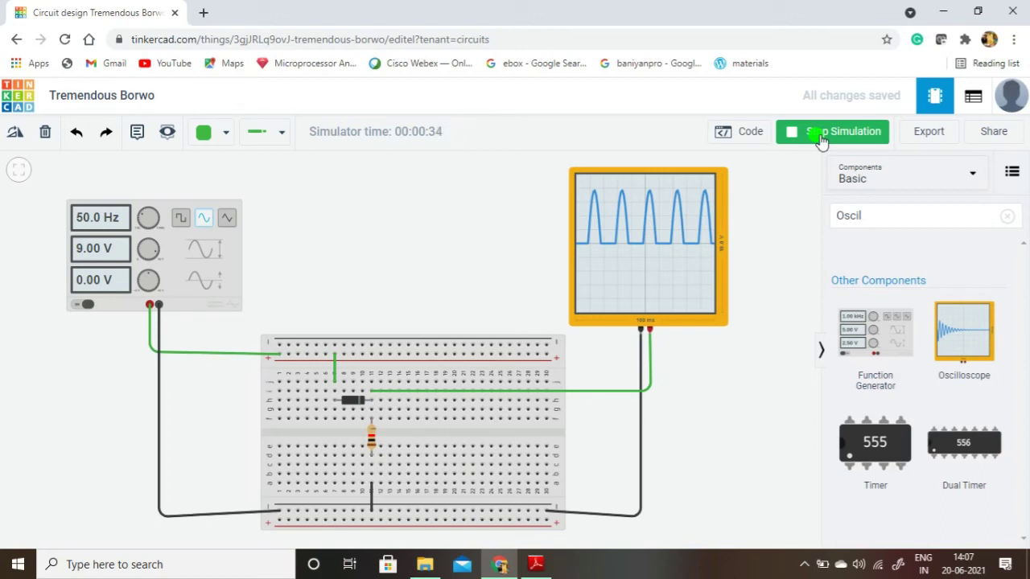
pyautogui.scroll(5, 766, 264)
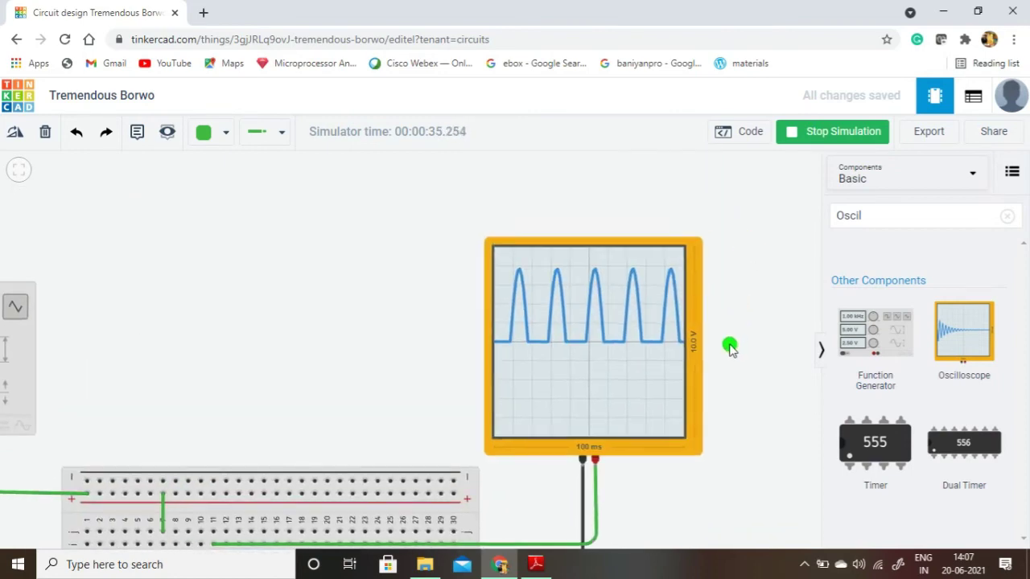
pyautogui.scroll(3, 730, 346)
pyautogui.scroll(3, 729, 346)
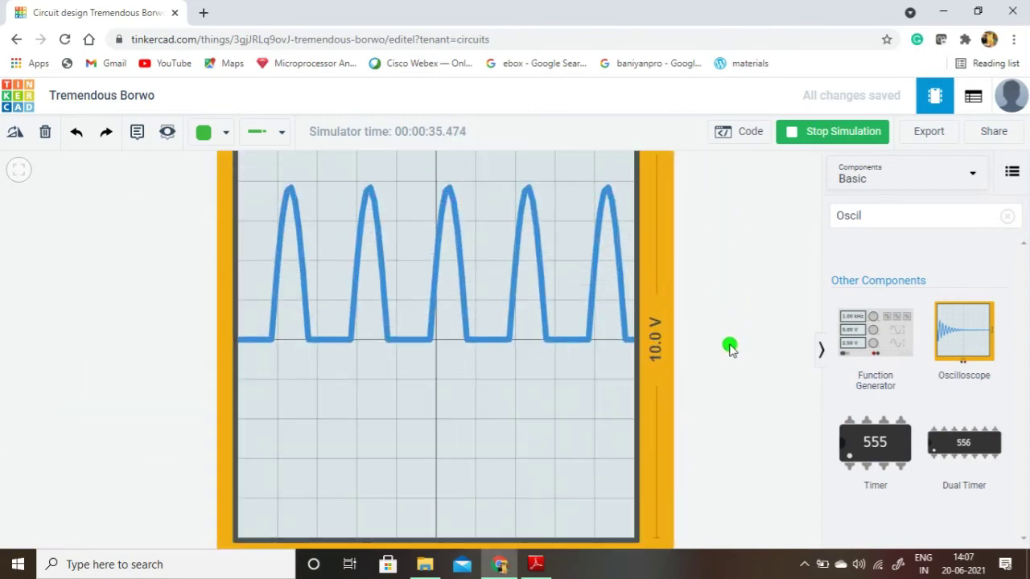
pyautogui.moveTo(731, 359); pyautogui.dragTo(730, 405)
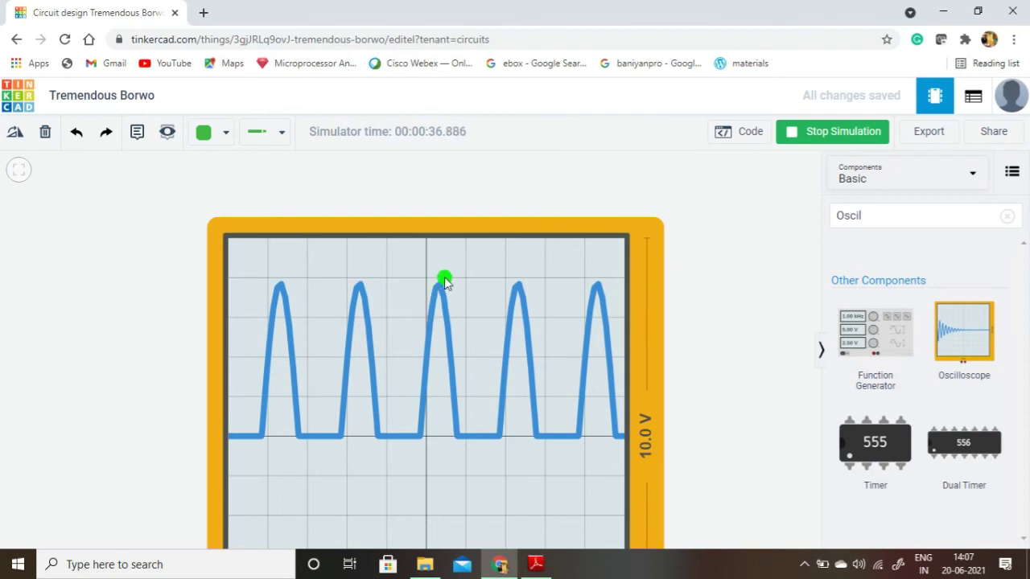
pyautogui.scroll(-4, 710, 283)
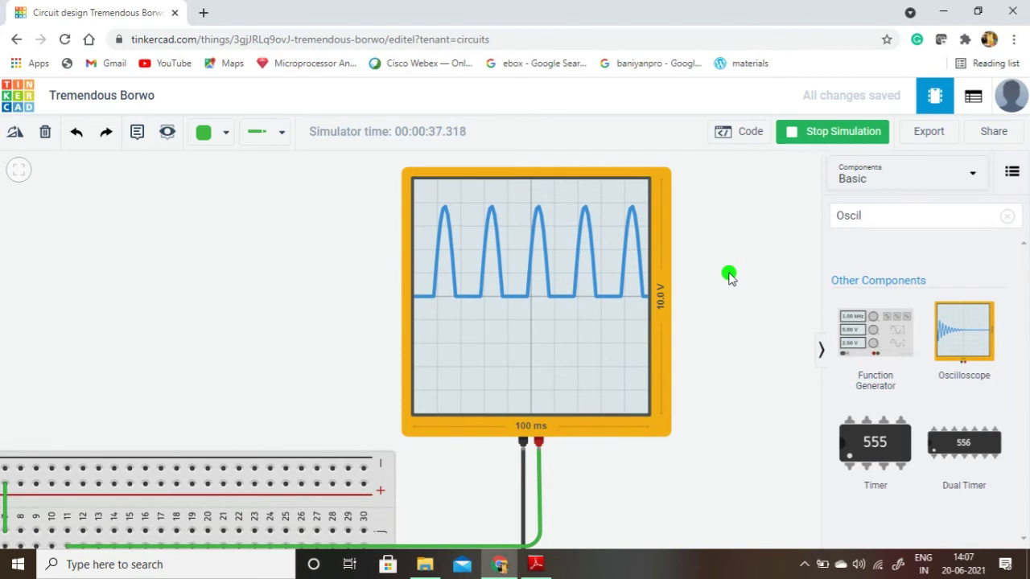
pyautogui.scroll(-2, 729, 276)
pyautogui.scroll(-2, 729, 276)
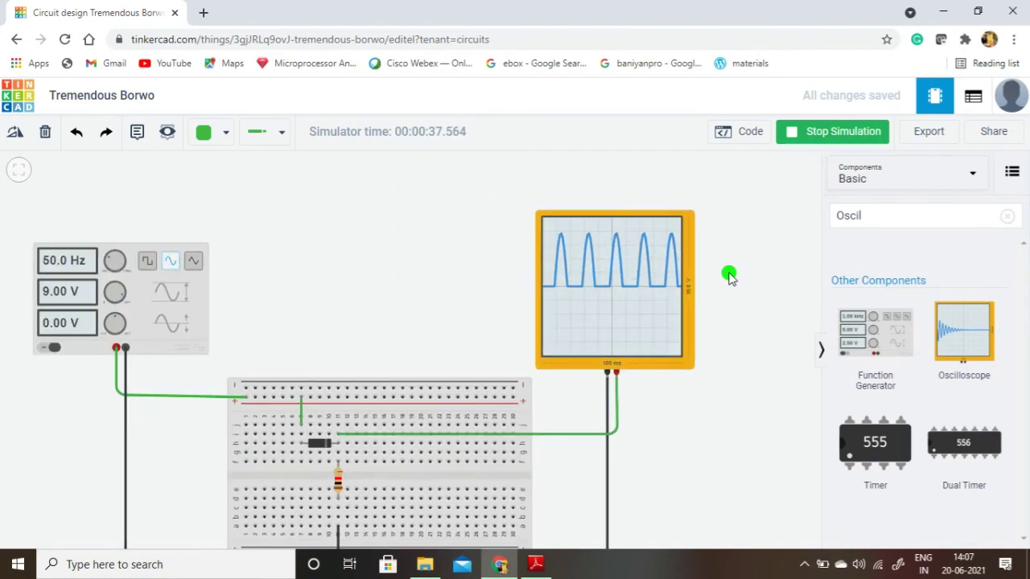
pyautogui.scroll(-1, 729, 276)
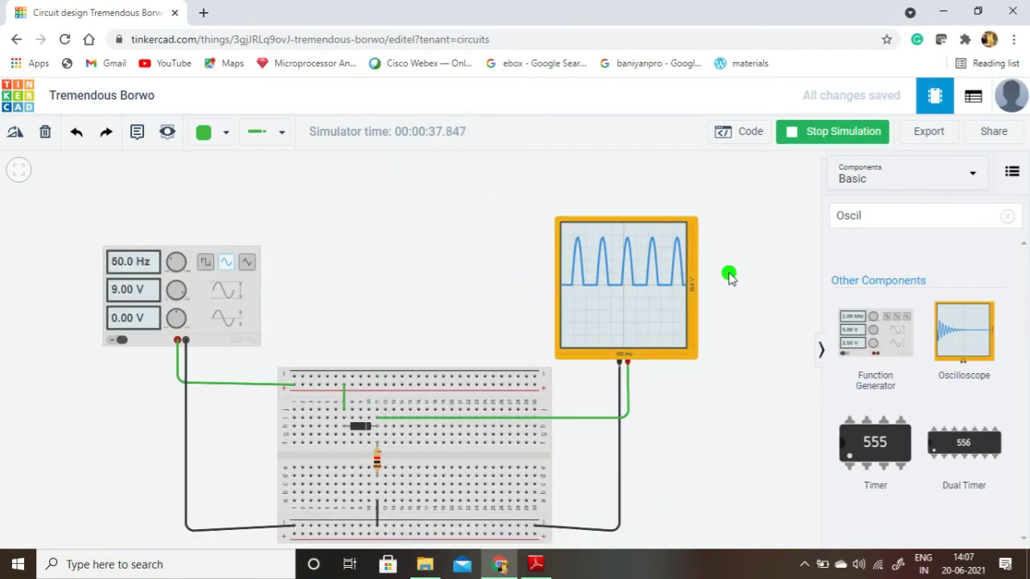
# Place a 100 nF capacitor beside the diode's output and wire its lower leg to the bottom rail.
pyautogui.click(1005, 216)
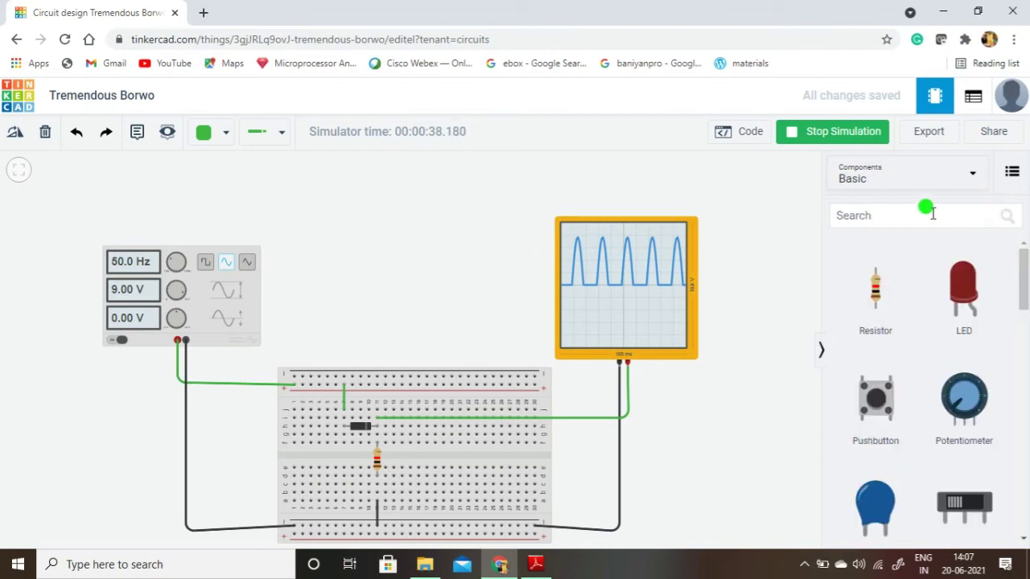
pyautogui.moveTo(875, 503)
pyautogui.mouseDown()
pyautogui.moveTo(405, 426)
pyautogui.moveTo(381, 433)
pyautogui.mouseUp()
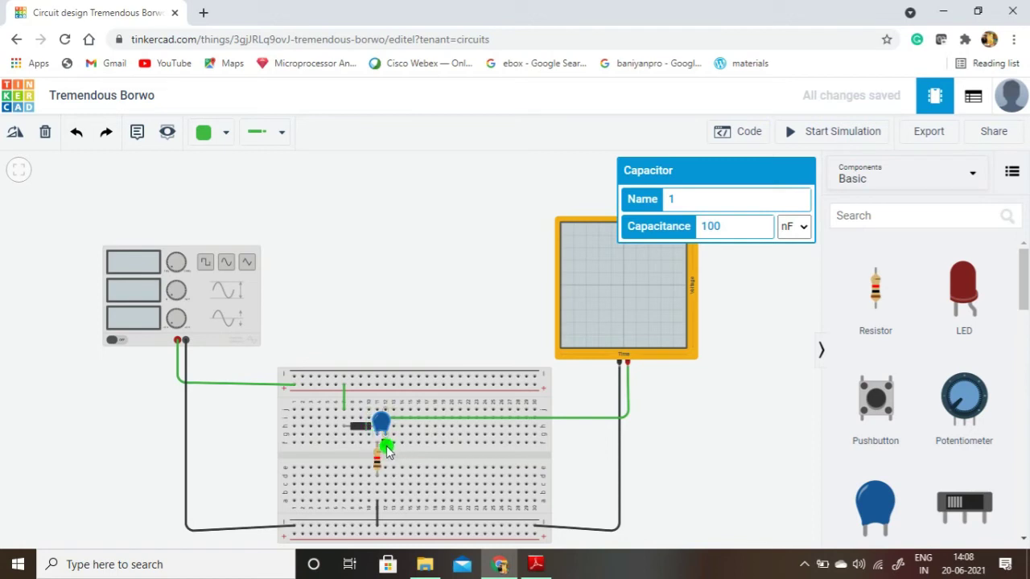
pyautogui.click(385, 446)
pyautogui.click(382, 525)
pyautogui.click(383, 526)
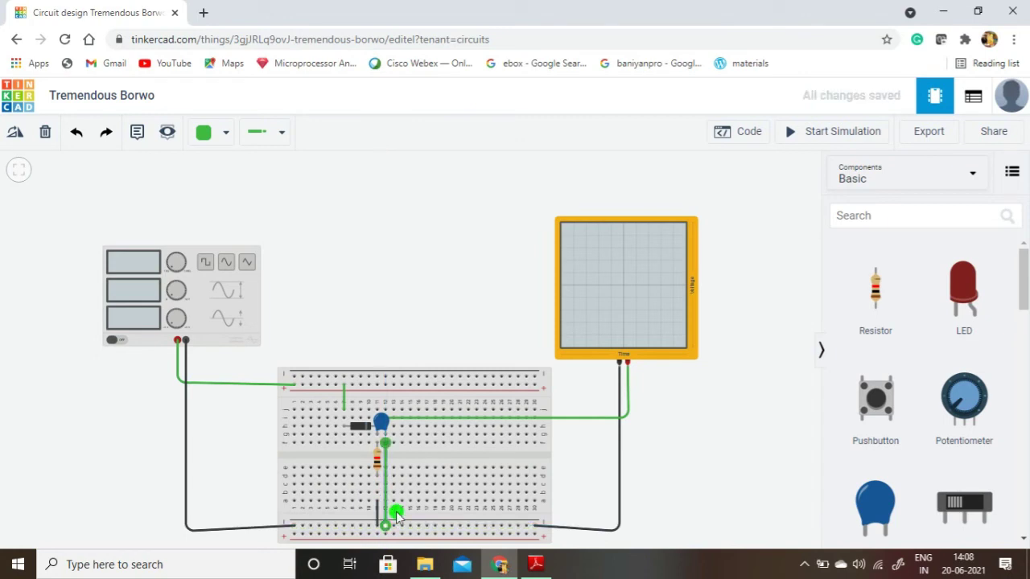
# Make the ground wire black.
pyautogui.click(213, 135)
pyautogui.click(235, 185)
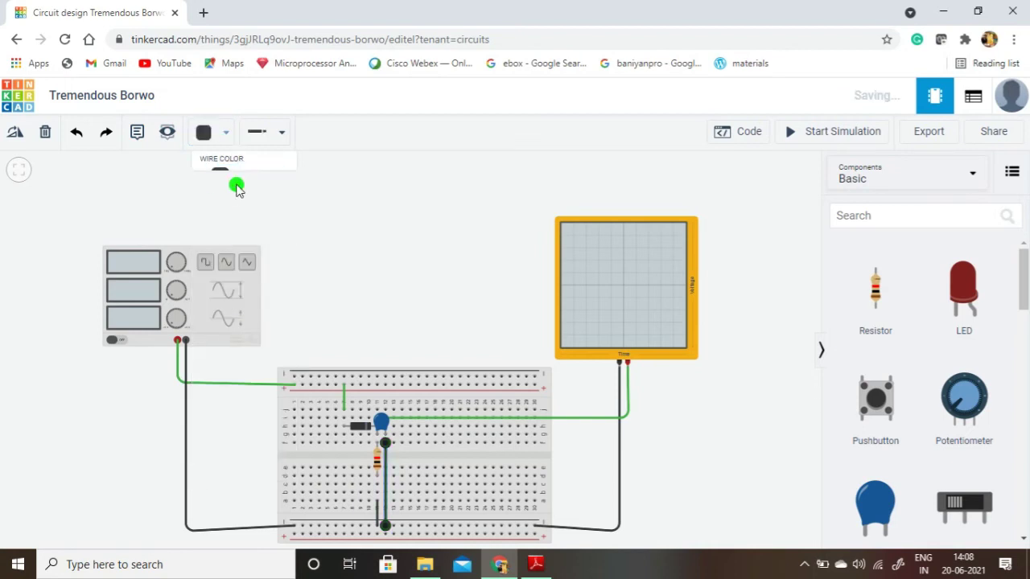
pyautogui.click(412, 310)
# Replace the capacitor-to-oscilloscope wire with a new green wire to the signal lead, then start the simulation.
pyautogui.scroll(1, 412, 312)
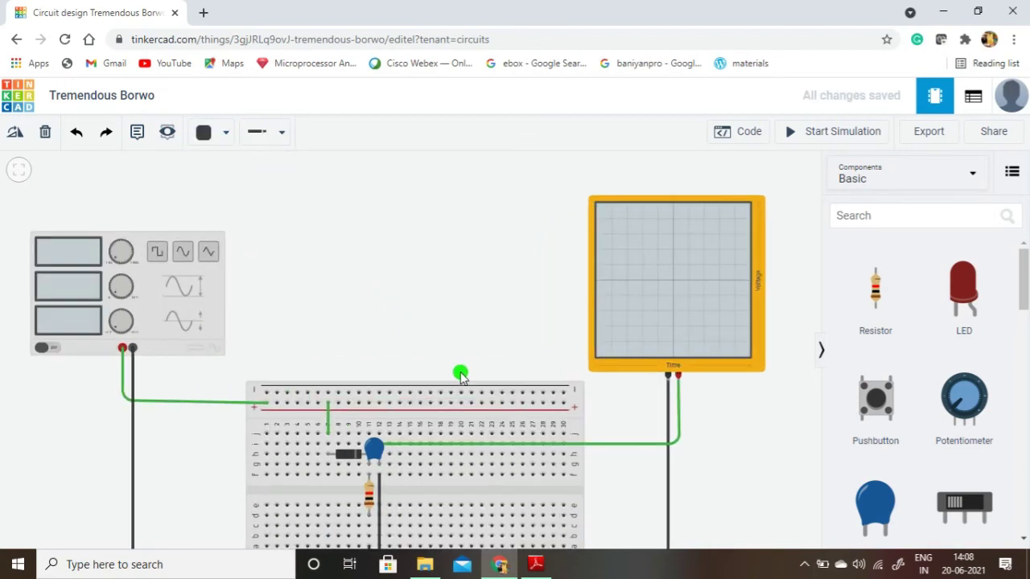
pyautogui.scroll(-1, 434, 315)
pyautogui.scroll(-1, 434, 316)
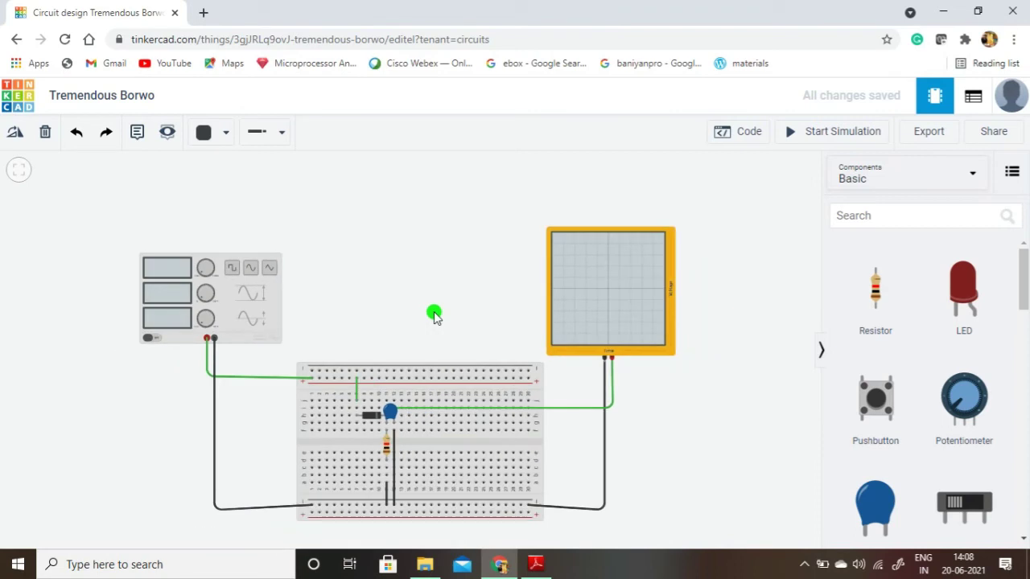
pyautogui.scroll(-1, 434, 315)
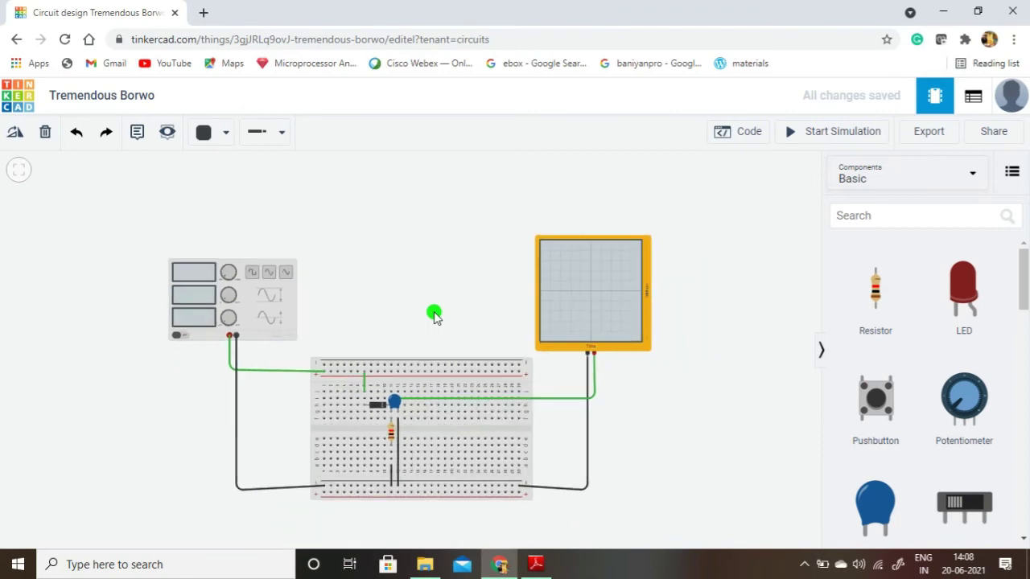
pyautogui.click(526, 400)
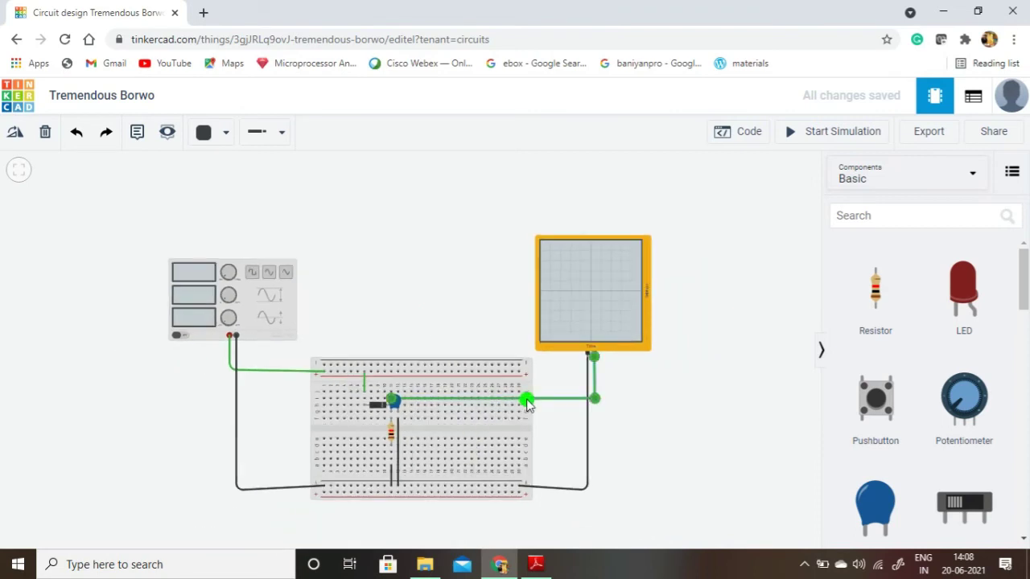
pyautogui.press('Delete')
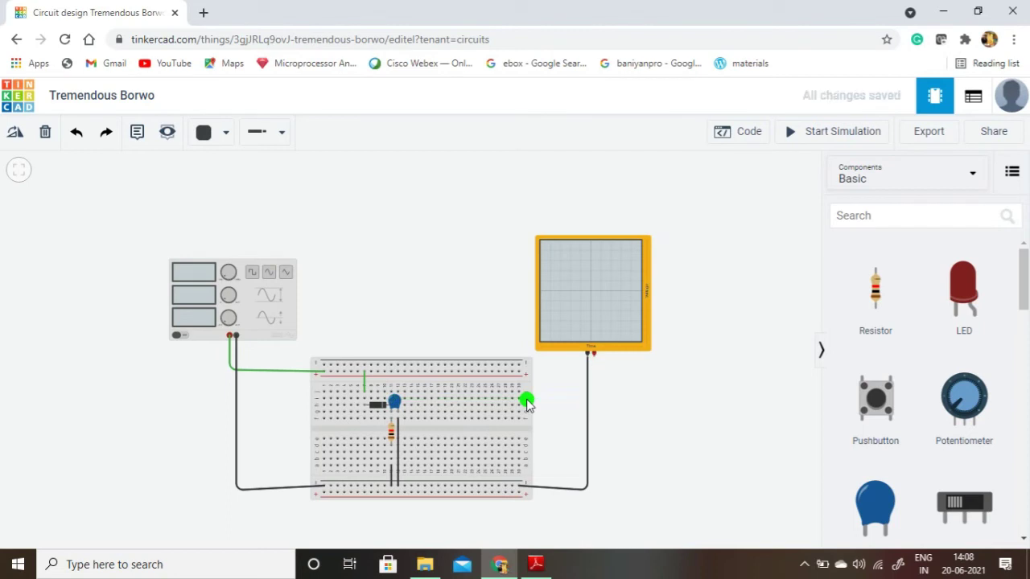
pyautogui.click(392, 394)
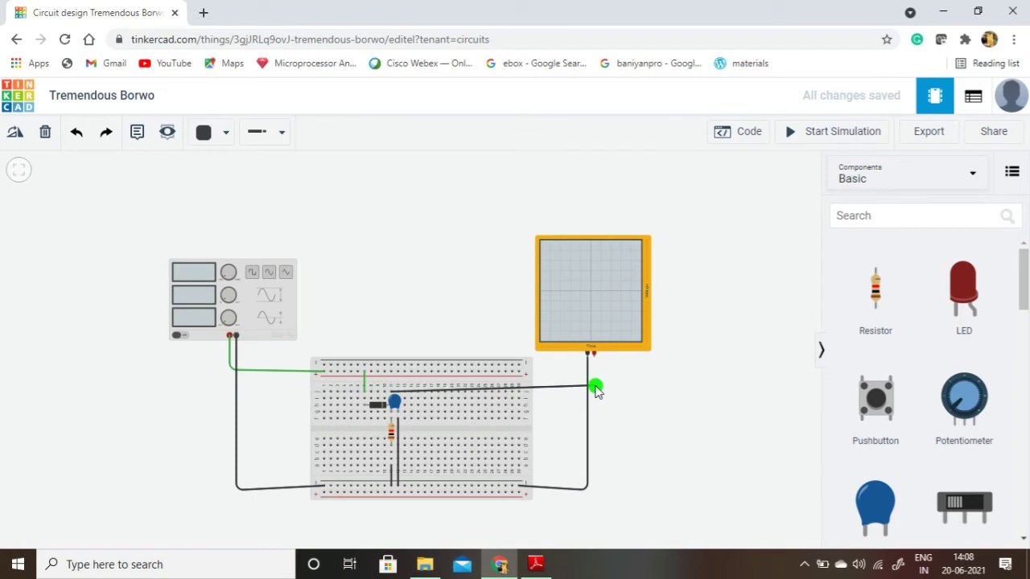
pyautogui.click(591, 390)
pyautogui.click(593, 356)
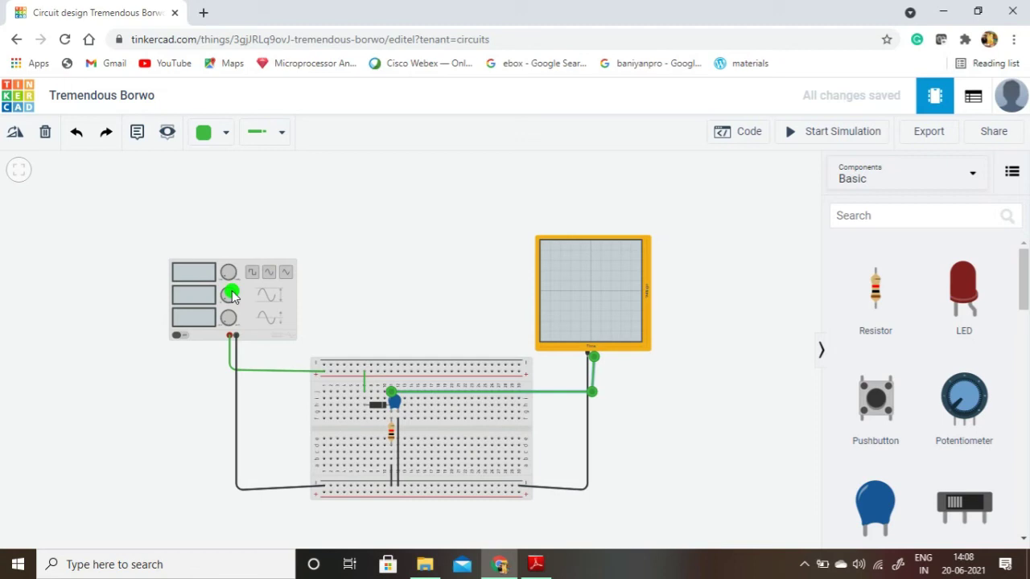
pyautogui.click(855, 133)
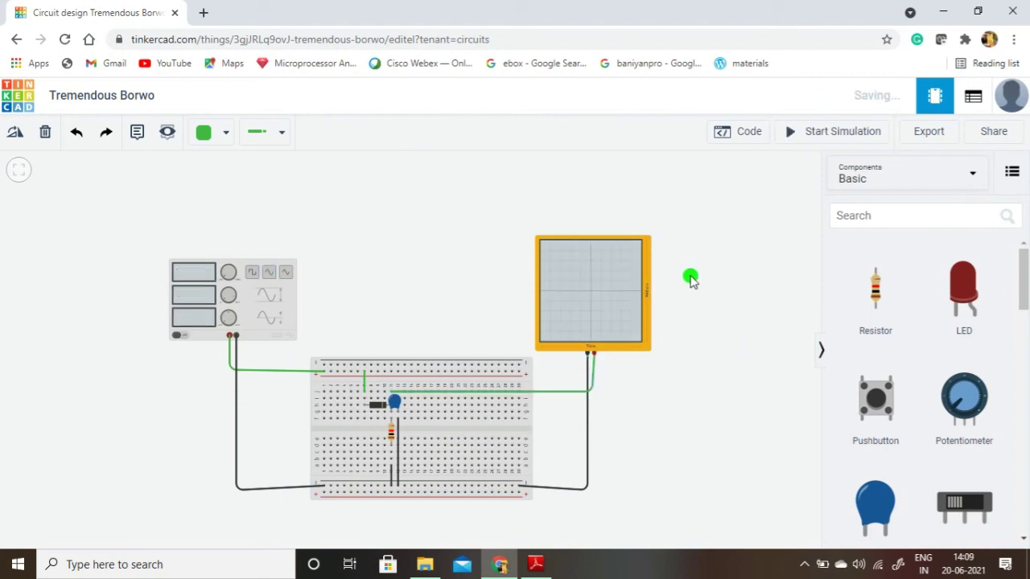
# Change the capacitor's unit from nF to µF, making it 100 µF, and rerun the simulation.
pyautogui.click(395, 402)
pyautogui.click(802, 233)
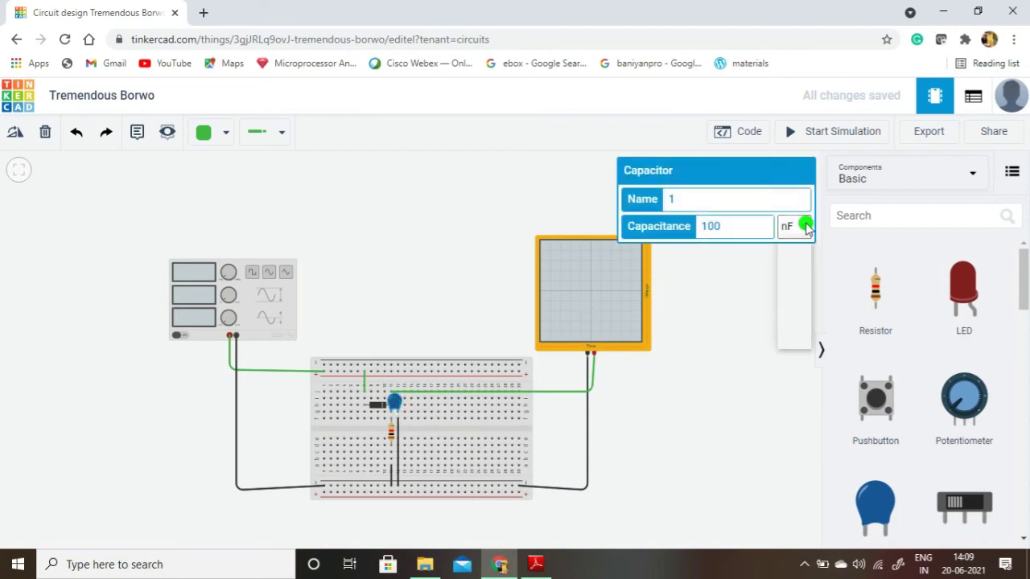
pyautogui.click(788, 275)
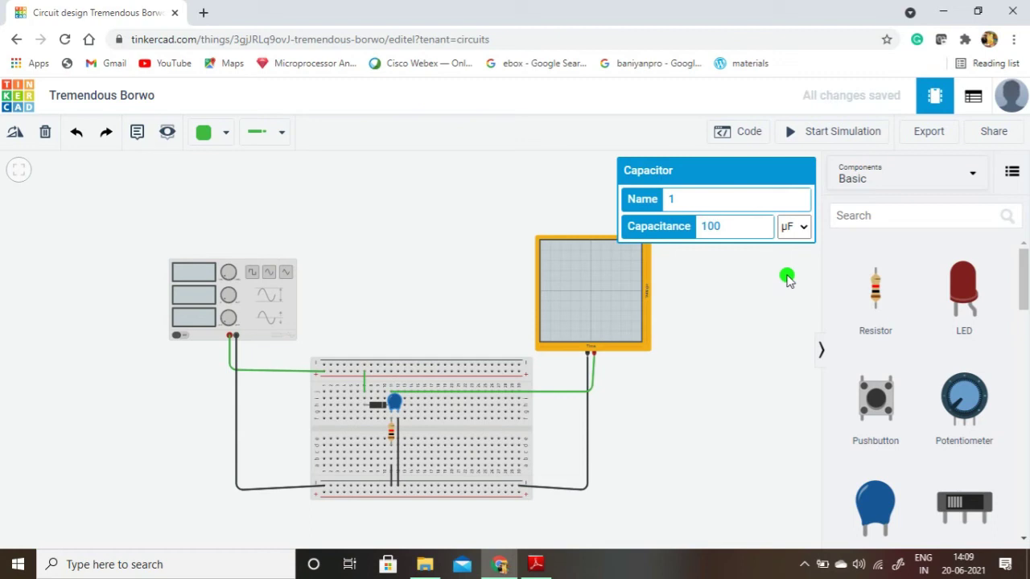
pyautogui.click(750, 316)
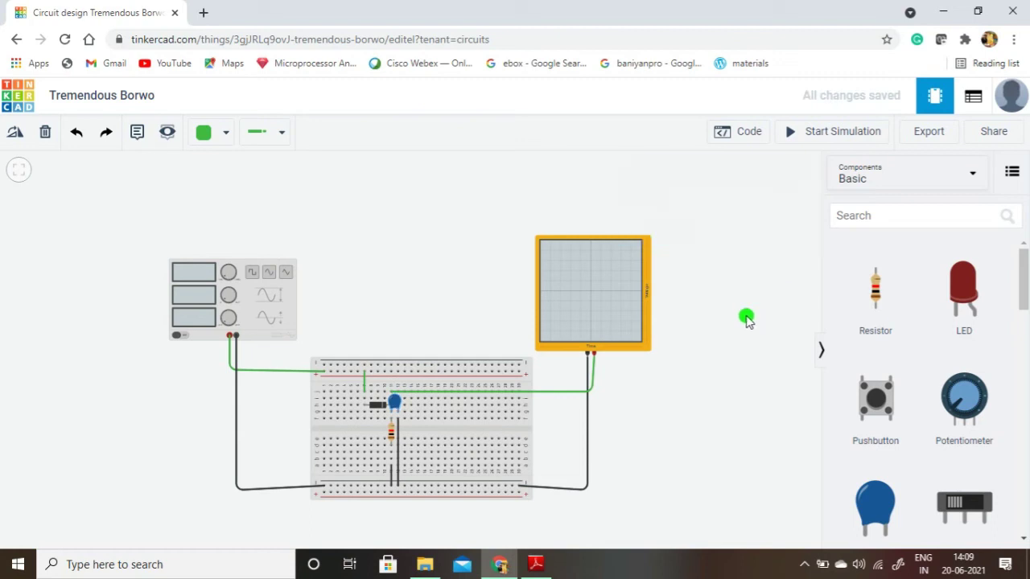
pyautogui.click(815, 132)
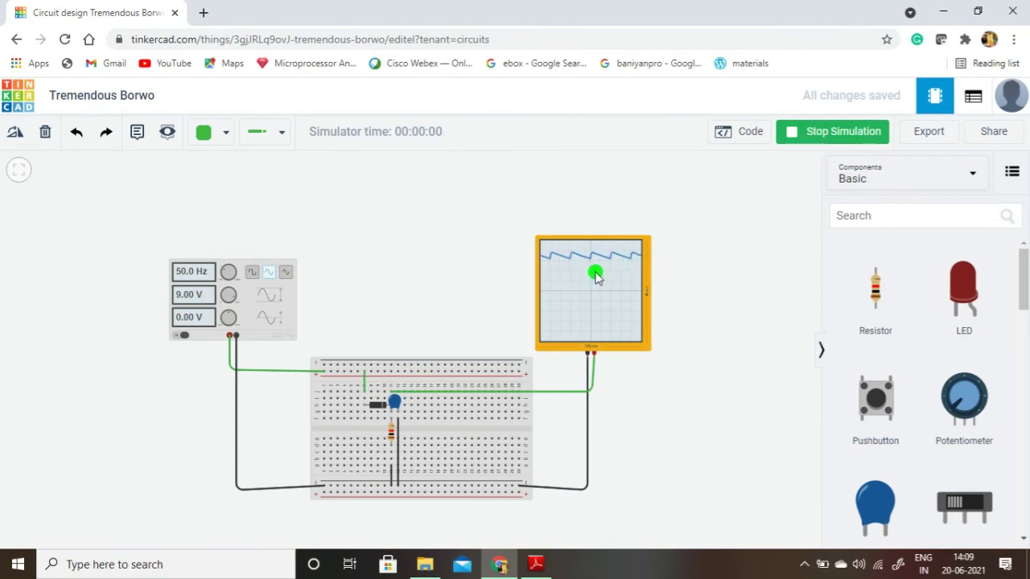
# Zoom and pan until the oscilloscope's ripple waveform fills the view.
pyautogui.scroll(2, 578, 293)
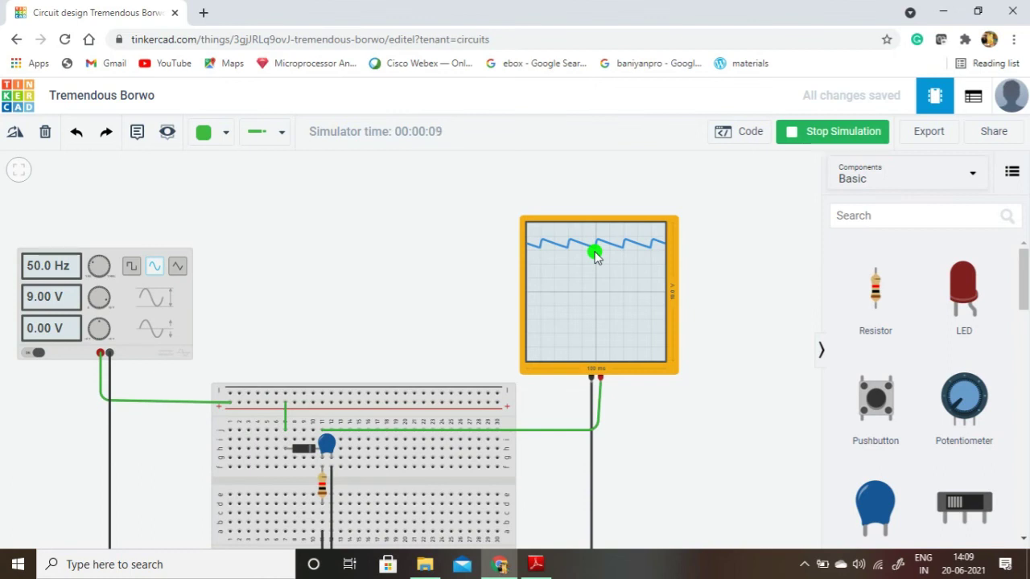
pyautogui.scroll(3, 596, 251)
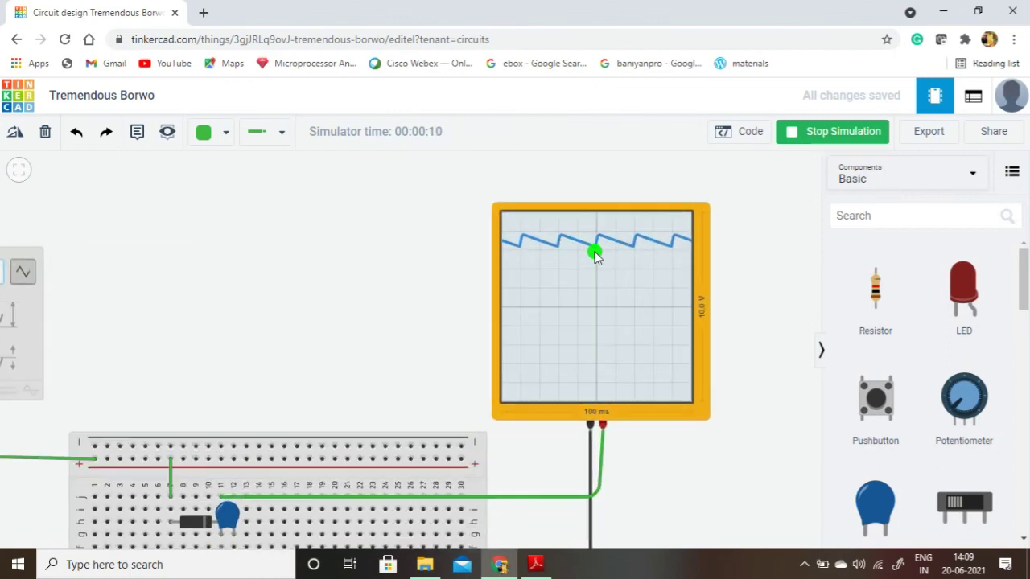
pyautogui.moveTo(342, 273); pyautogui.dragTo(235, 343)
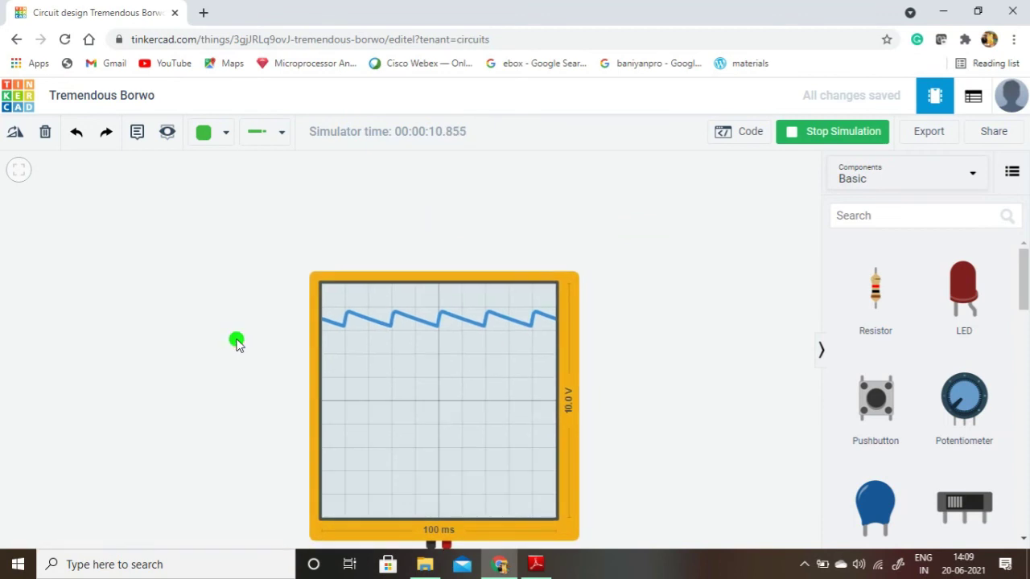
pyautogui.scroll(2, 442, 326)
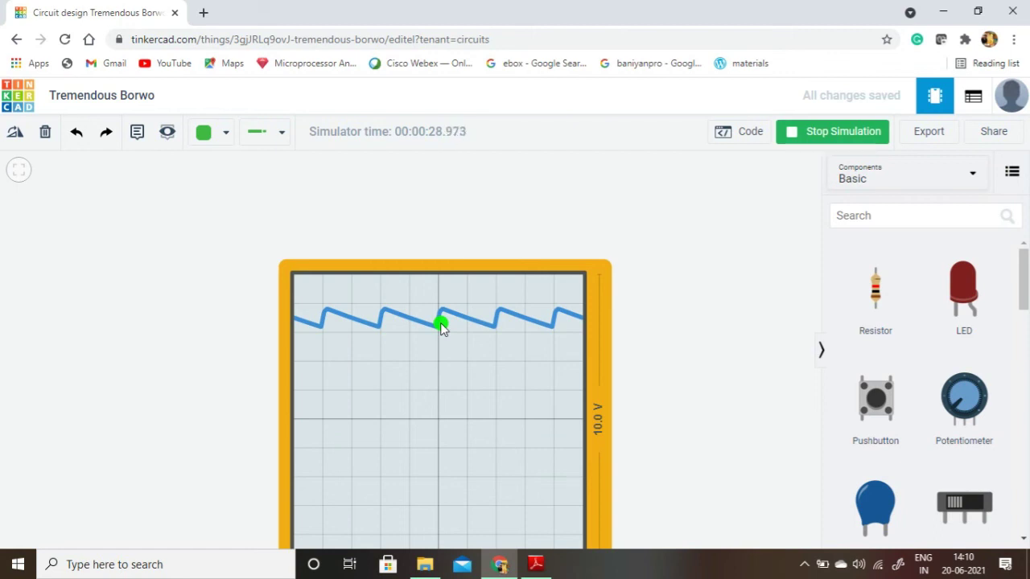
pyautogui.moveTo(717, 303); pyautogui.dragTo(704, 253)
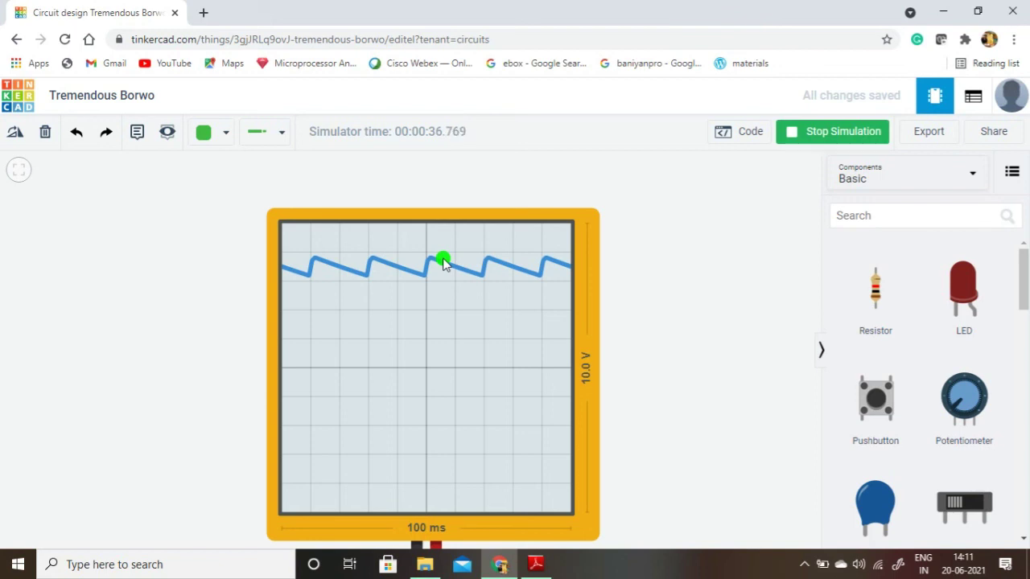
# Zoom out and pan to show the generator, breadboard and oscilloscope ripple trace together.
pyautogui.scroll(-5, 654, 301)
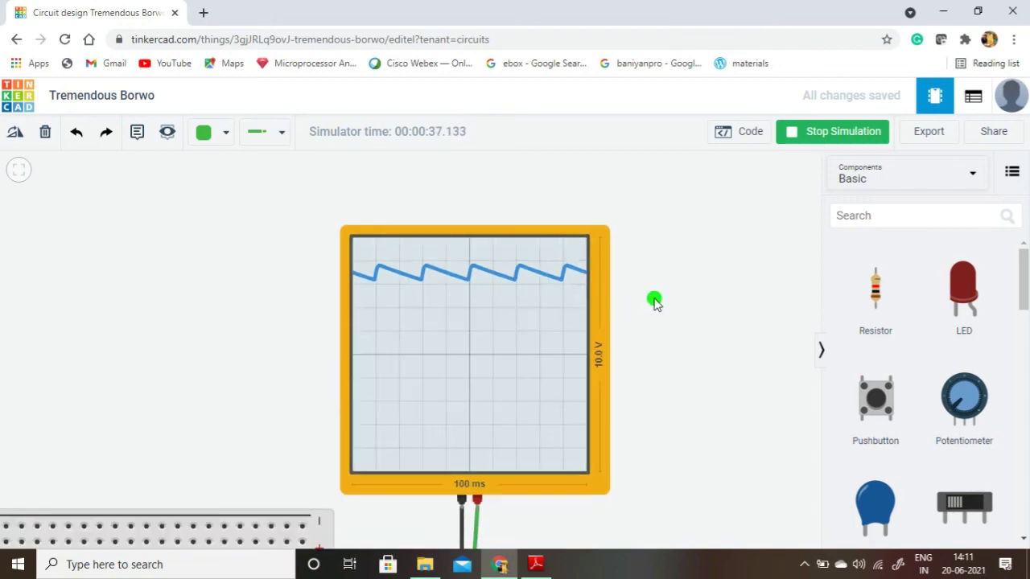
pyautogui.scroll(-3, 654, 302)
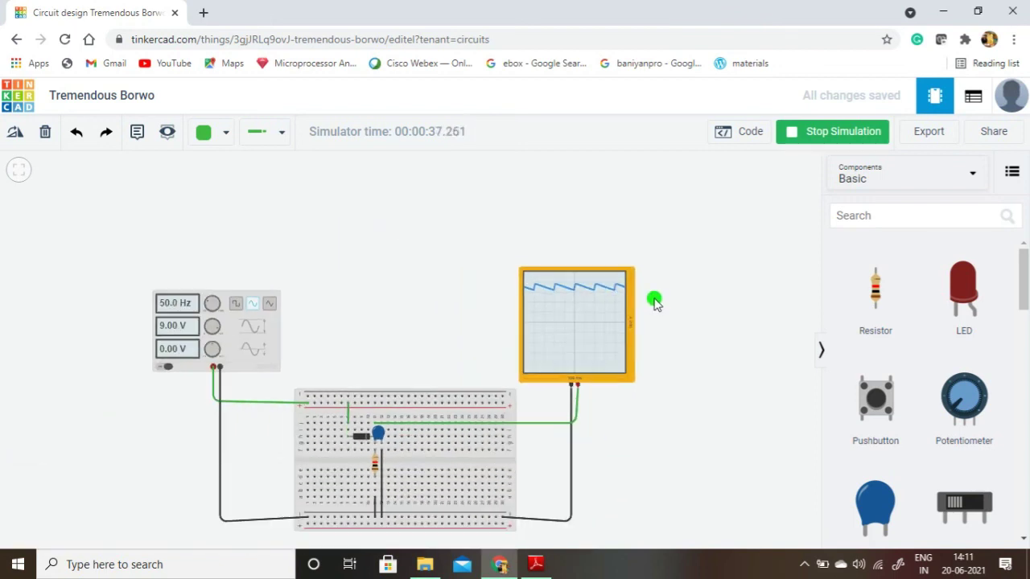
pyautogui.moveTo(678, 345); pyautogui.dragTo(670, 297)
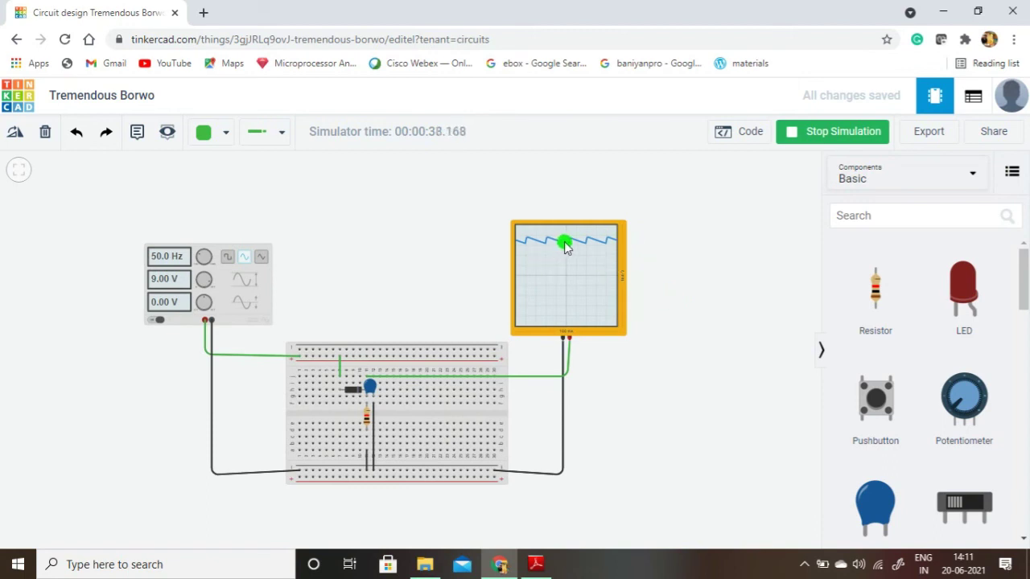
pyautogui.scroll(3, 655, 272)
pyautogui.scroll(3, 654, 271)
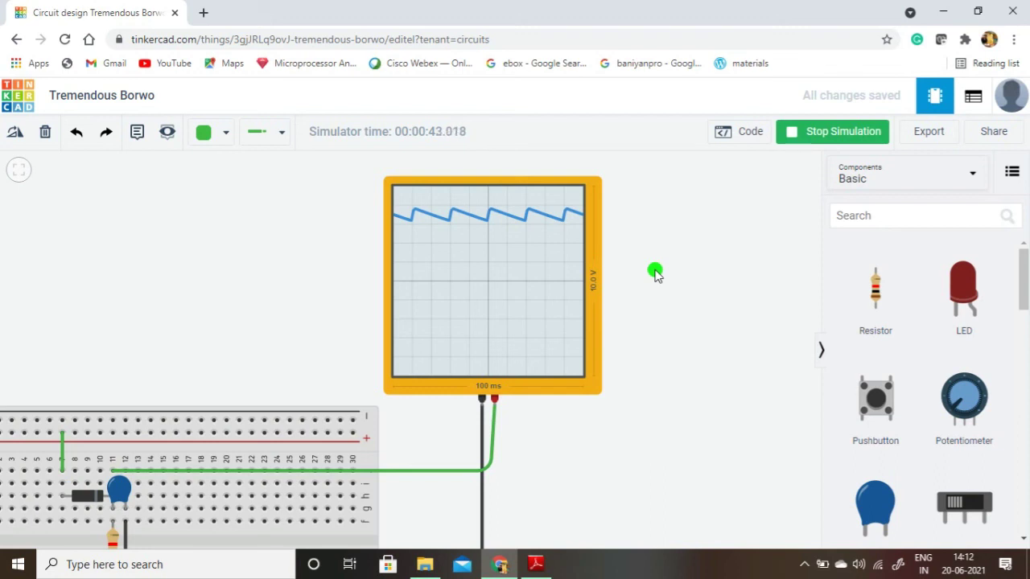
pyautogui.scroll(-5, 656, 274)
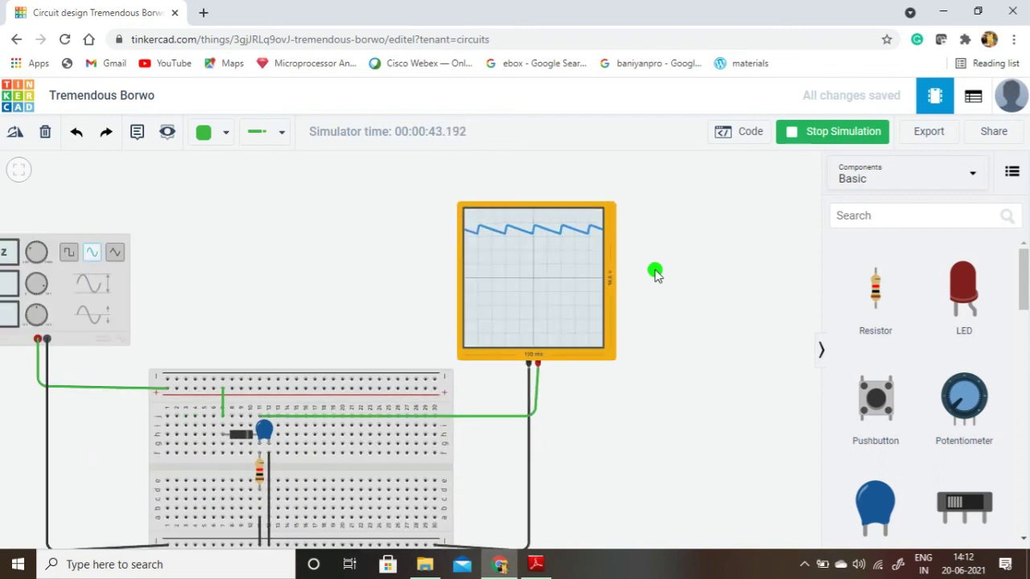